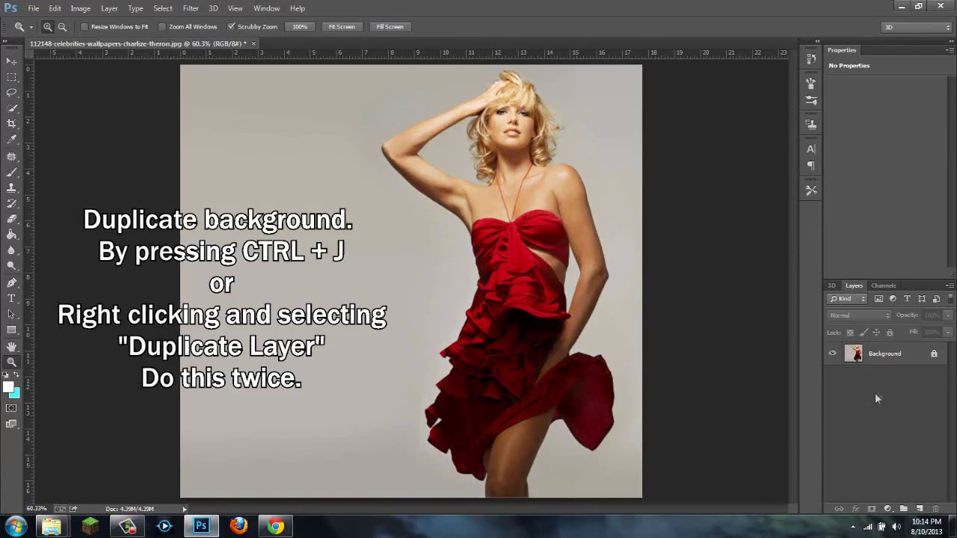
Duplicate the Background layer twice, creating Background copy and Background copy 2.
left_click(887, 358)
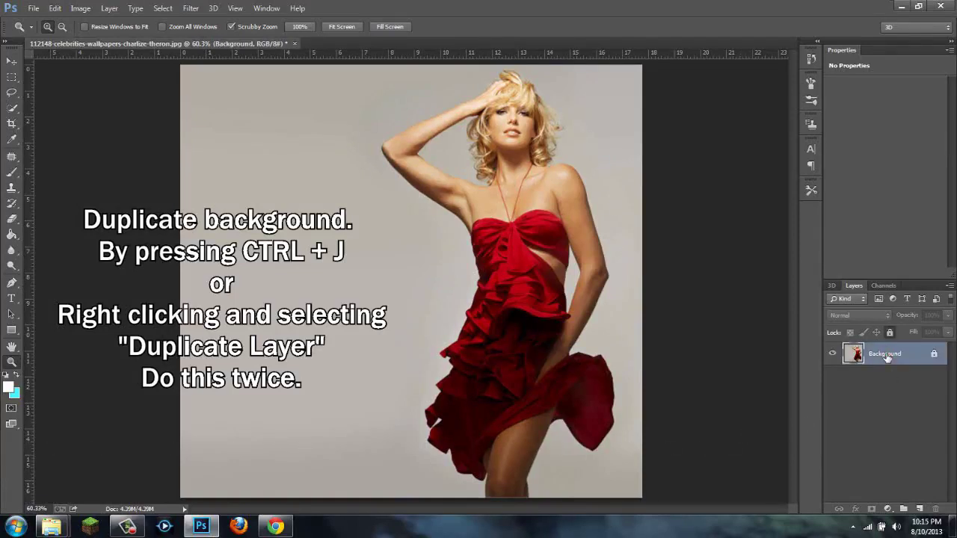
right_click(888, 357)
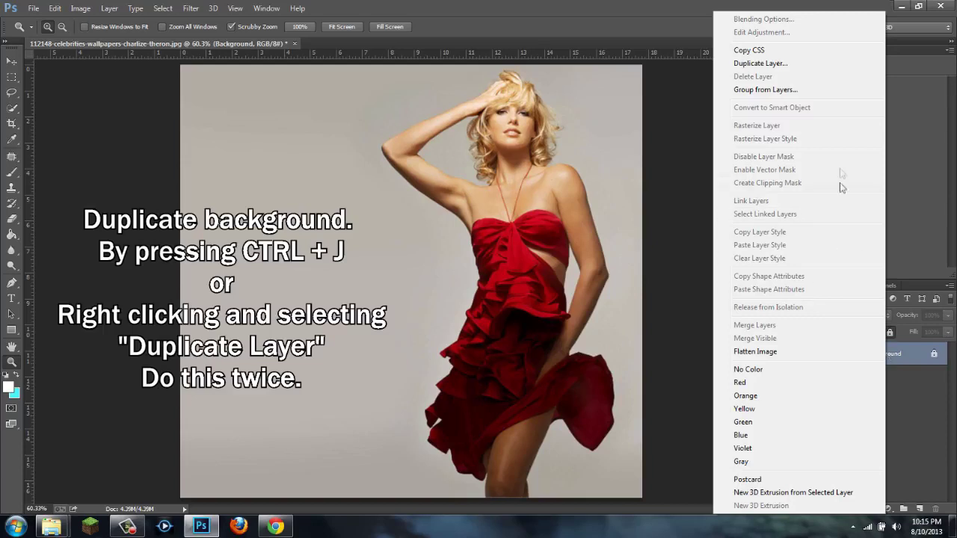
left_click(834, 66)
left_click(583, 161)
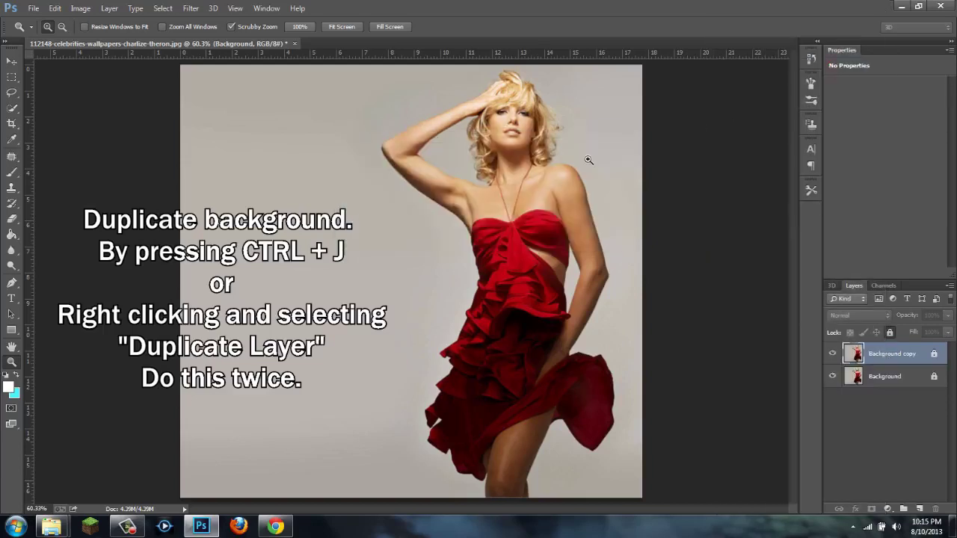
left_click(890, 333)
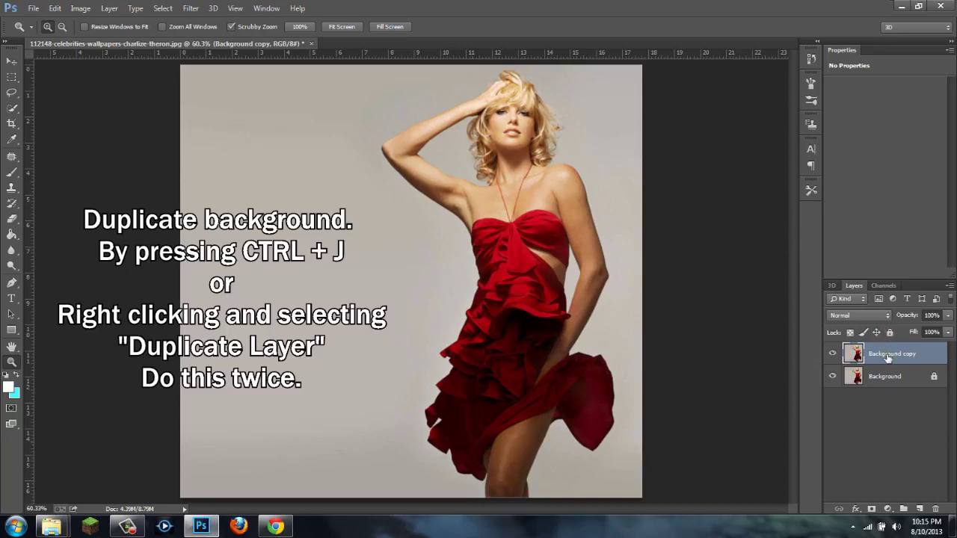
key("ctrl+j")
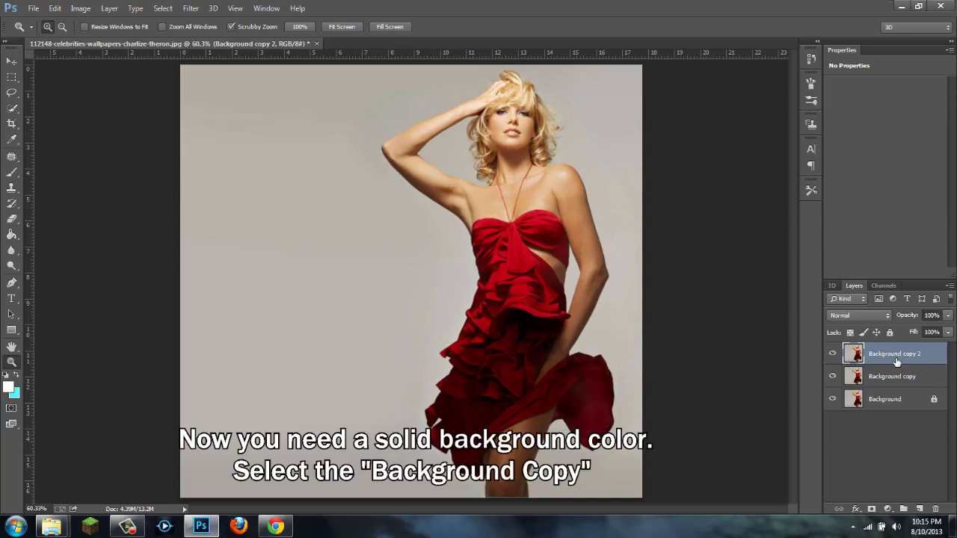
left_click(898, 383)
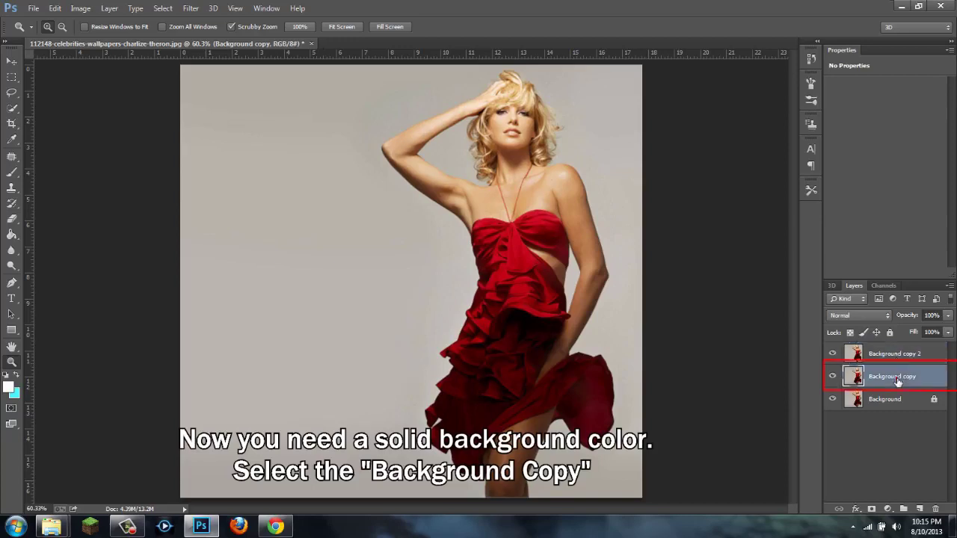
Draw a loose Lasso selection around the woman in the red dress on Background copy.
left_click(11, 92)
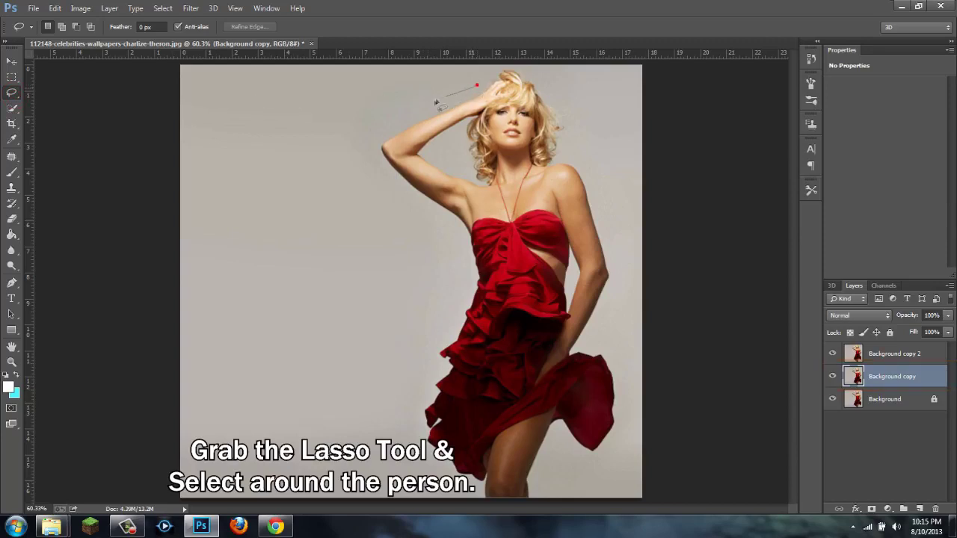
left_click_drag(443, 223, 472, 280)
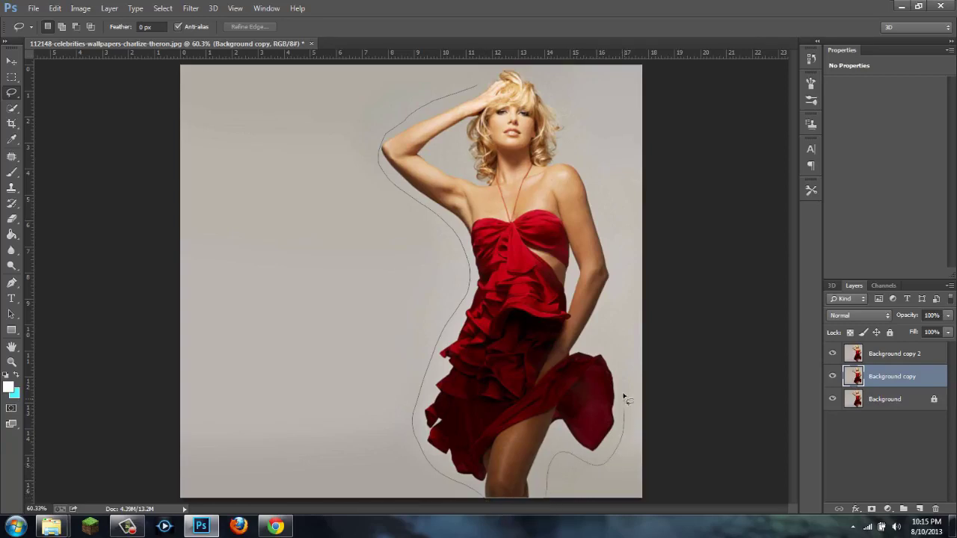
left_click_drag(603, 210, 566, 114)
mouse_move(513, 70)
left_mouse_down()
mouse_move(487, 76)
mouse_move(482, 93)
left_mouse_up()
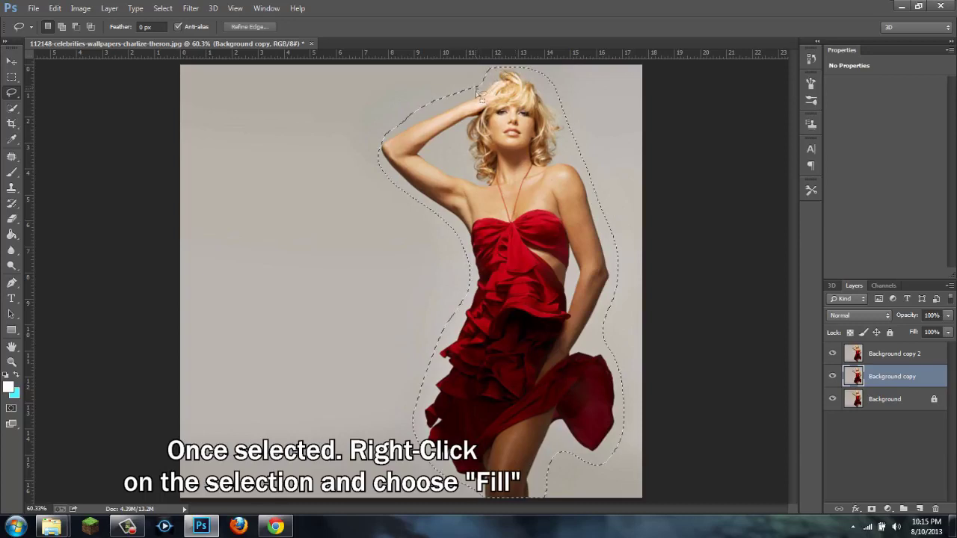
right_click(531, 194)
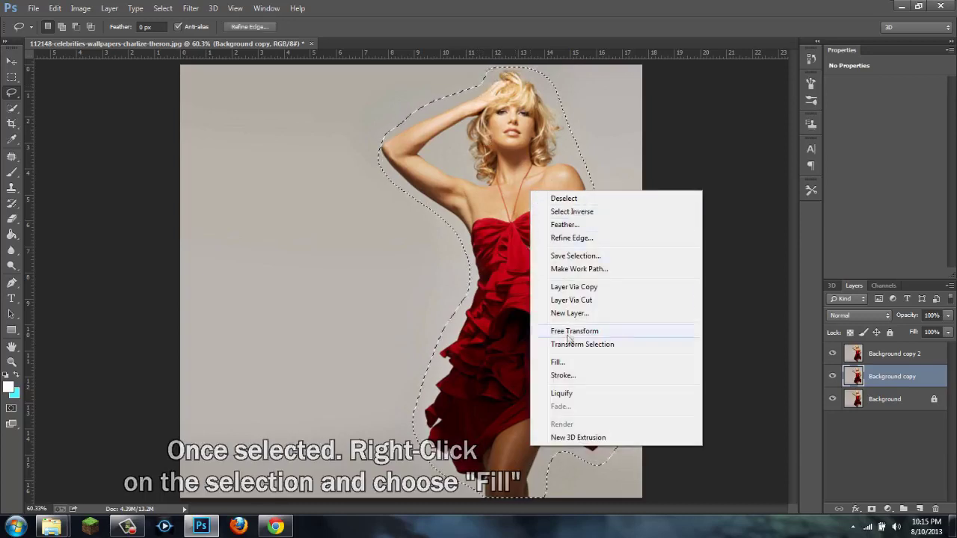
Fill the selection with Content-Aware at Normal mode, 100% opacity.
left_click(558, 362)
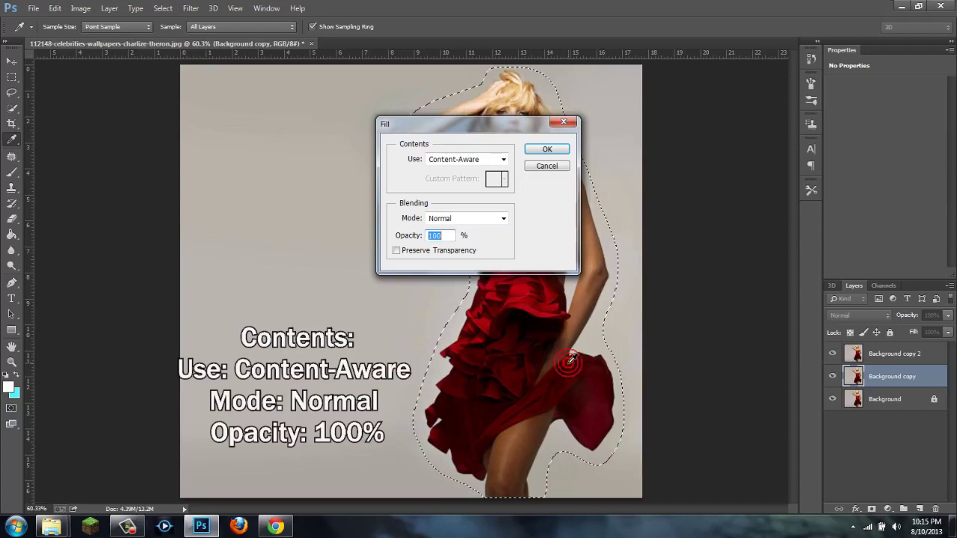
left_click(487, 160)
left_click(468, 209)
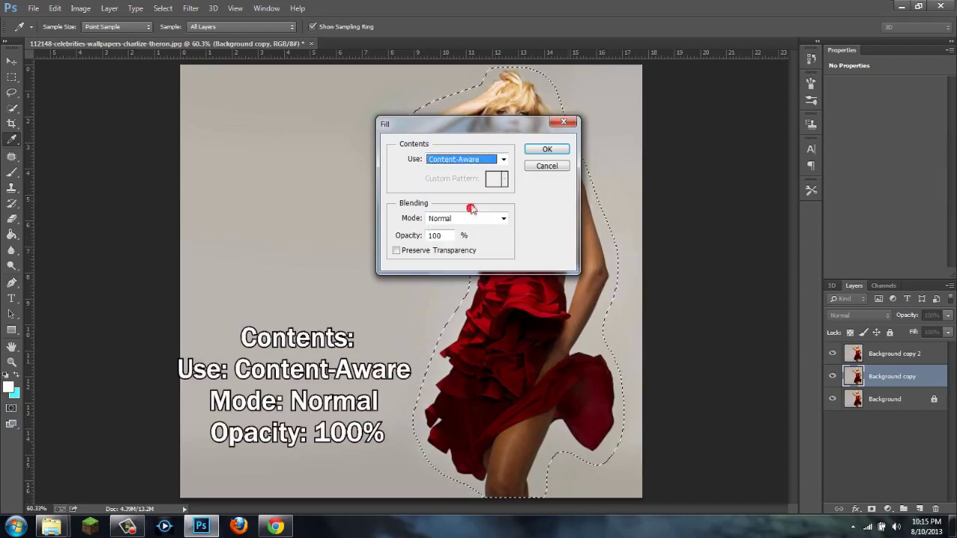
left_click(549, 150)
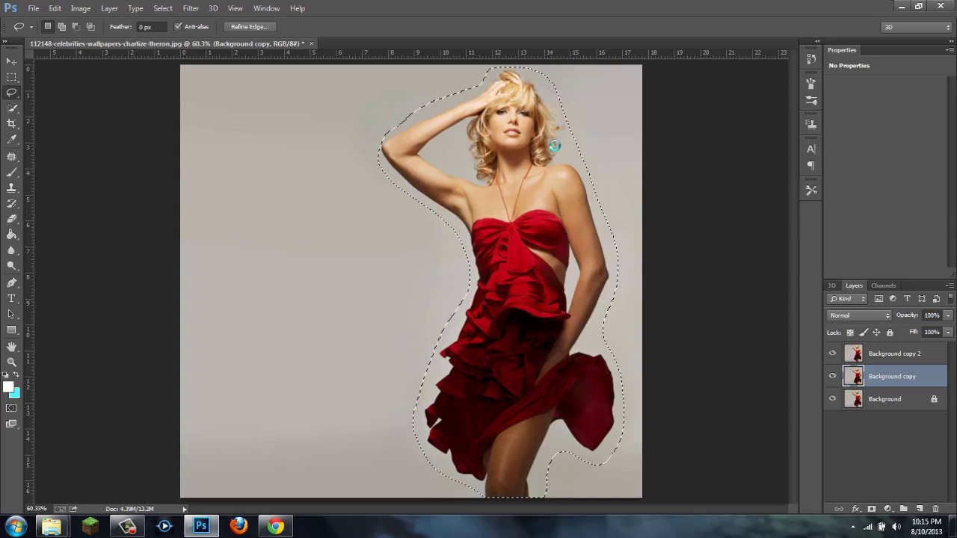
Deselect, check the fill by toggling Background copy 2, then select Background copy 2.
left_click(835, 357)
key("ctrl+d")
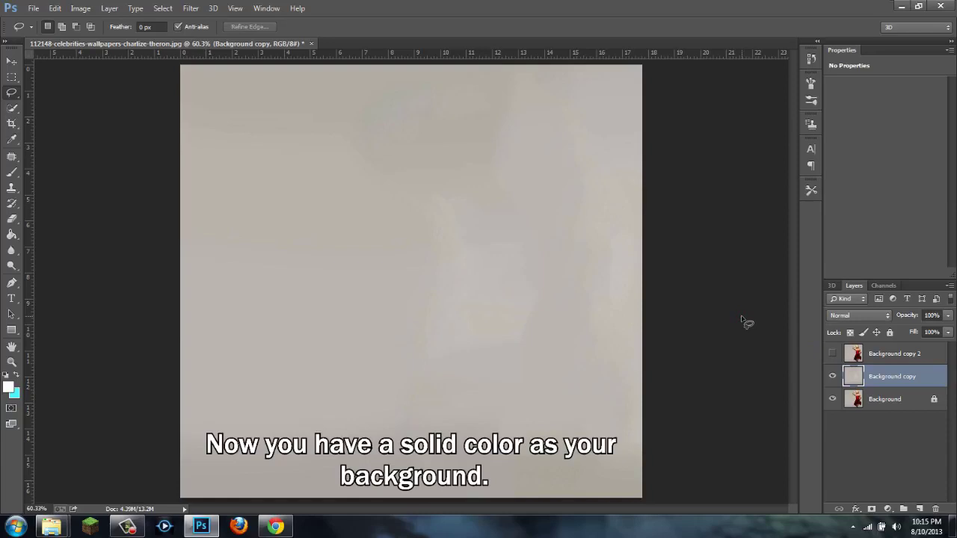
left_click(834, 356)
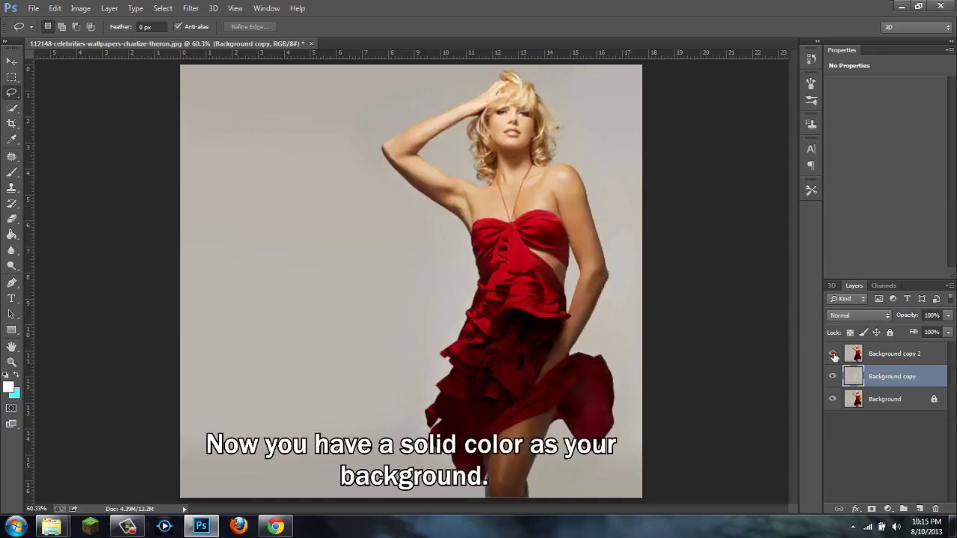
left_click(876, 356)
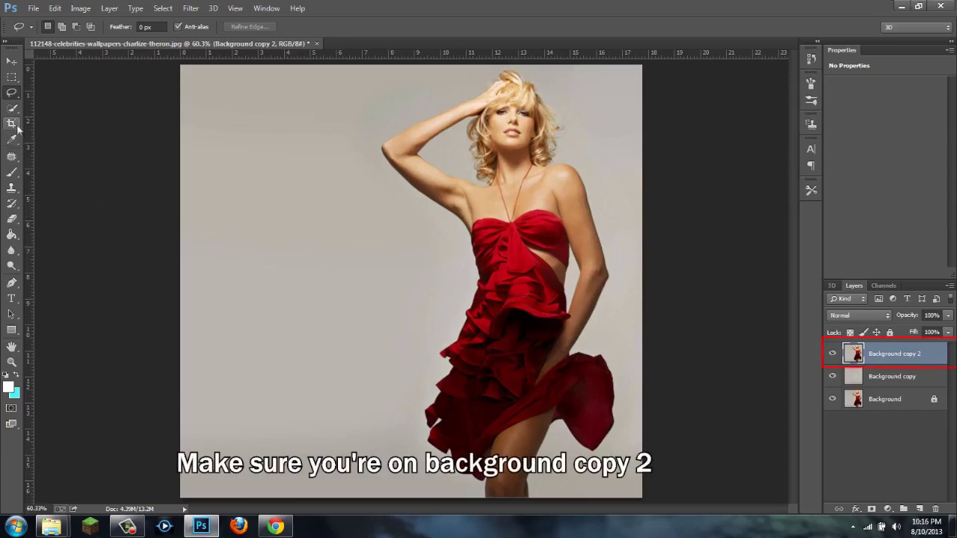
Quick-select the woman on Background copy 2, subtract the excess above her head, then start Refine Edge.
left_click(11, 108)
left_click(68, 27)
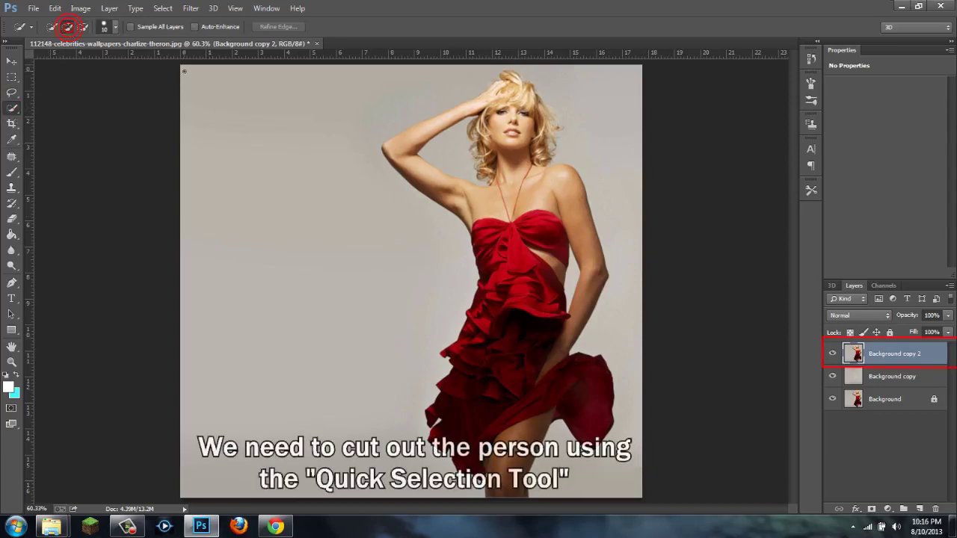
mouse_move(517, 131)
left_mouse_down()
mouse_move(515, 217)
mouse_move(487, 296)
mouse_move(506, 398)
left_mouse_up()
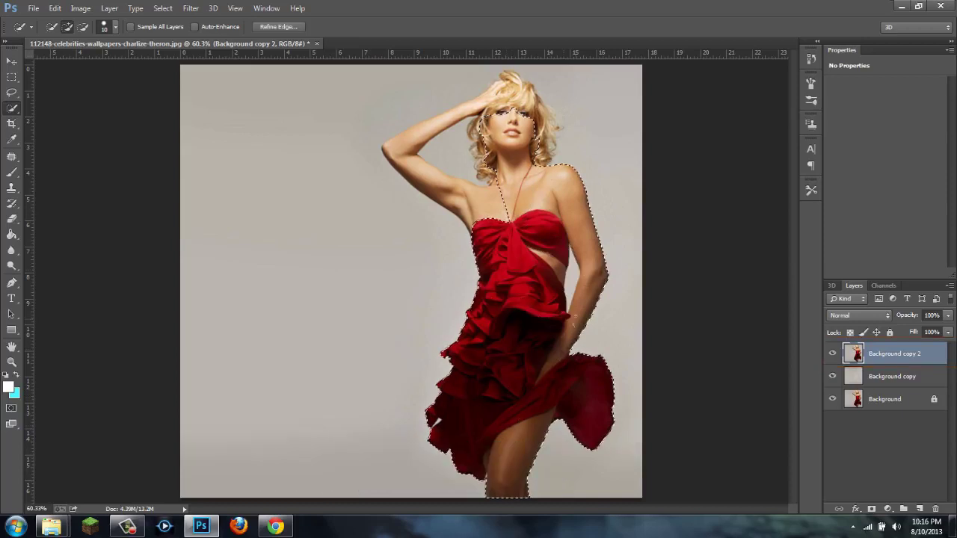
mouse_move(486, 149)
left_mouse_down()
mouse_move(479, 201)
mouse_move(406, 146)
mouse_move(516, 94)
left_mouse_up()
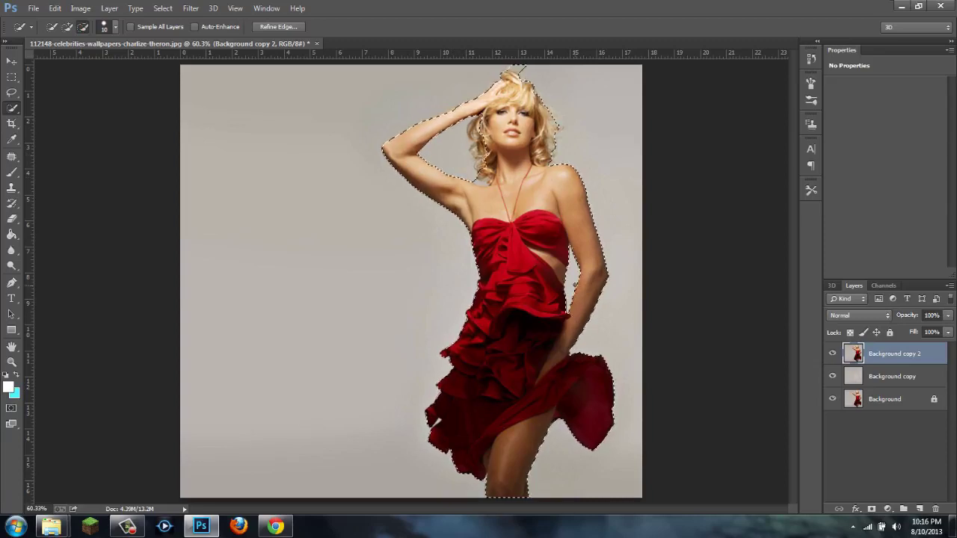
left_click(67, 26)
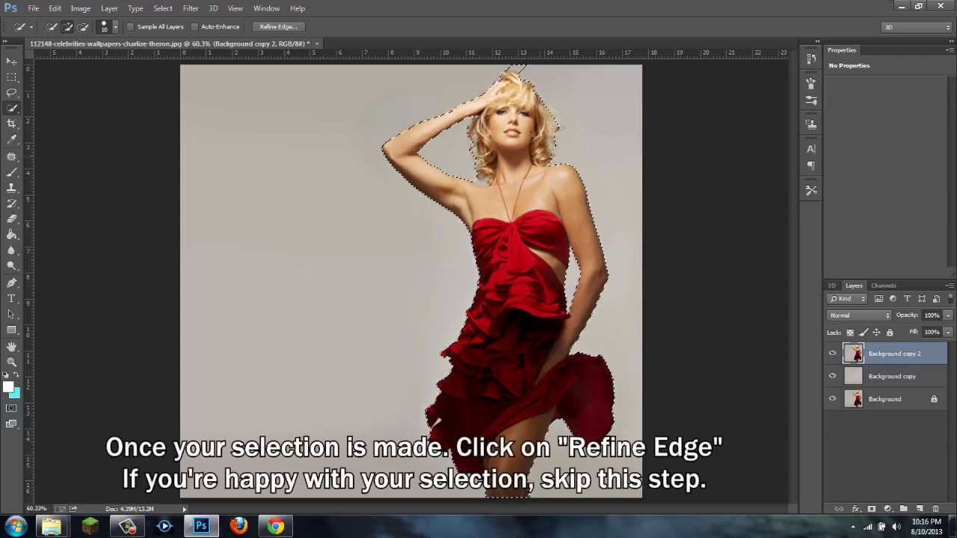
key("alt")
left_click(532, 72, "alt")
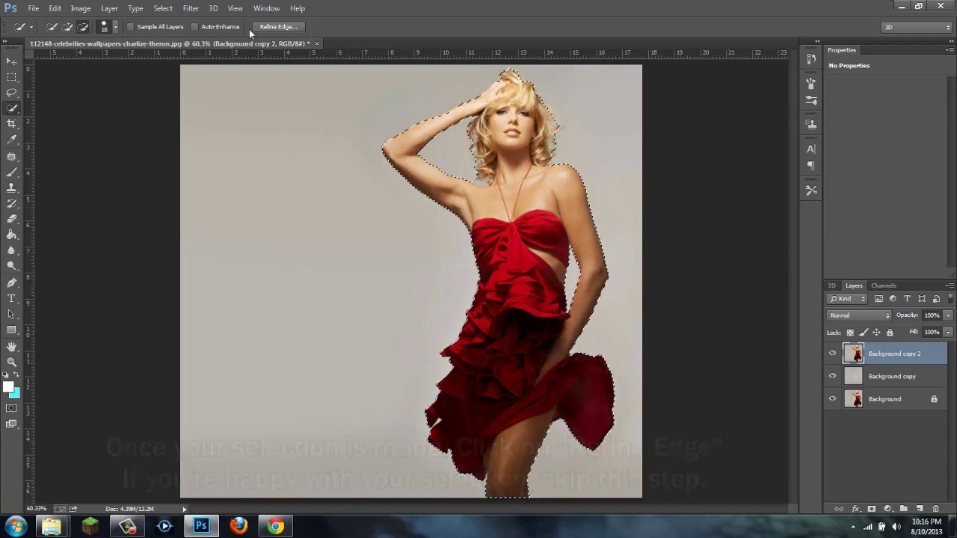
left_click(278, 27)
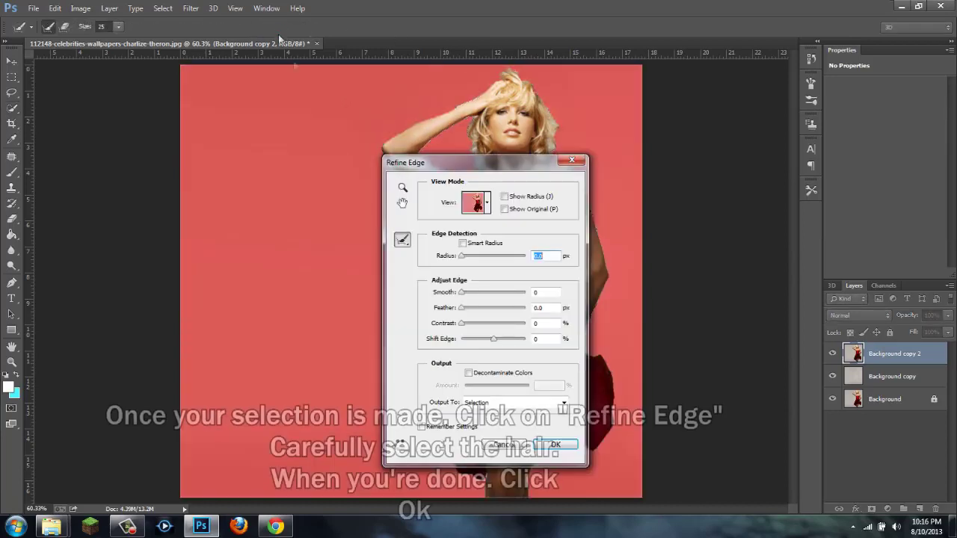
Refine the hair edges on the left, top and right of the head, then apply Refine Edge.
left_click_drag(459, 163, 351, 135)
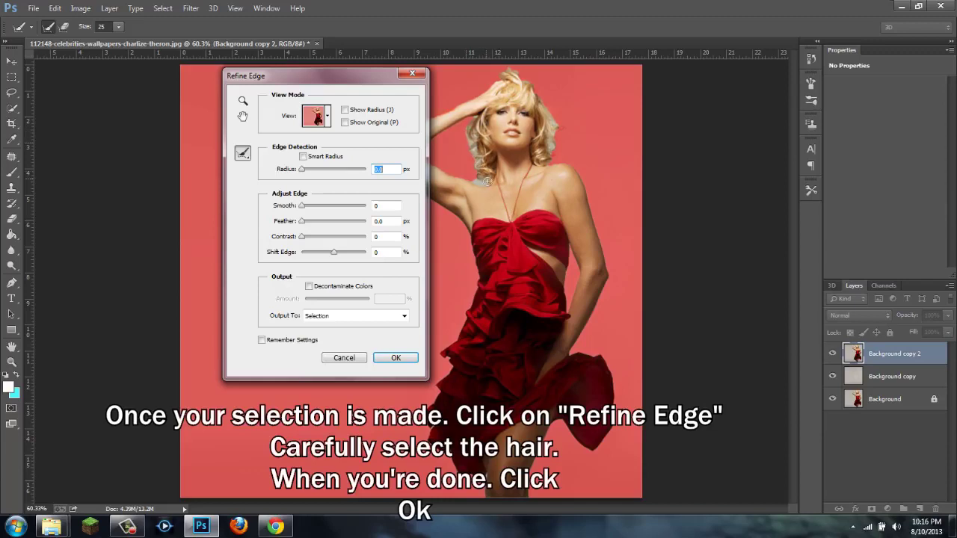
left_click_drag(458, 160, 510, 139)
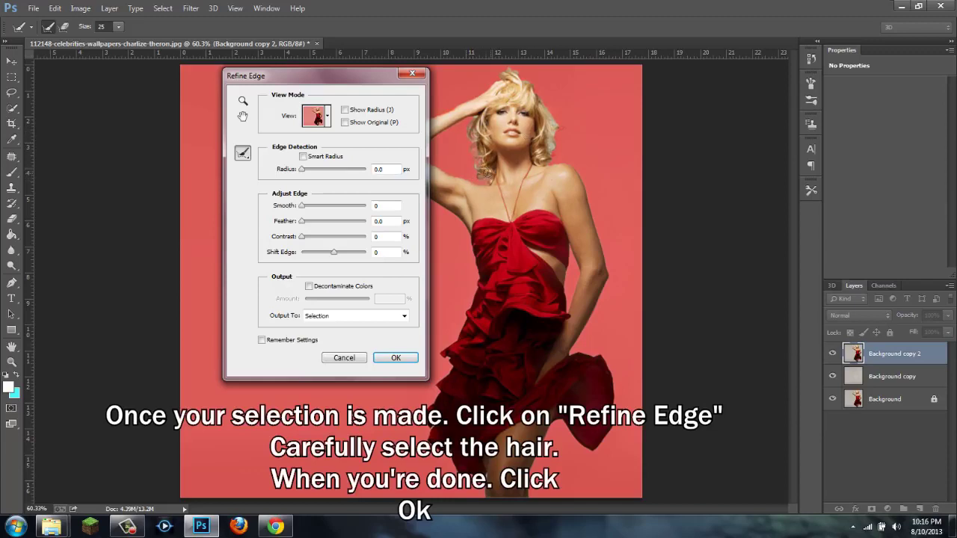
left_click(513, 69)
left_click_drag(557, 123, 552, 114)
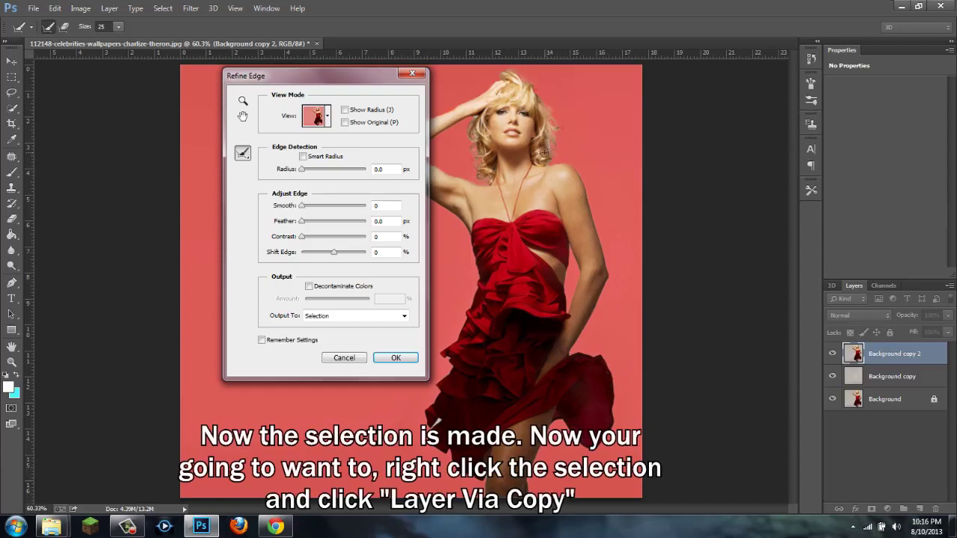
left_click(394, 359)
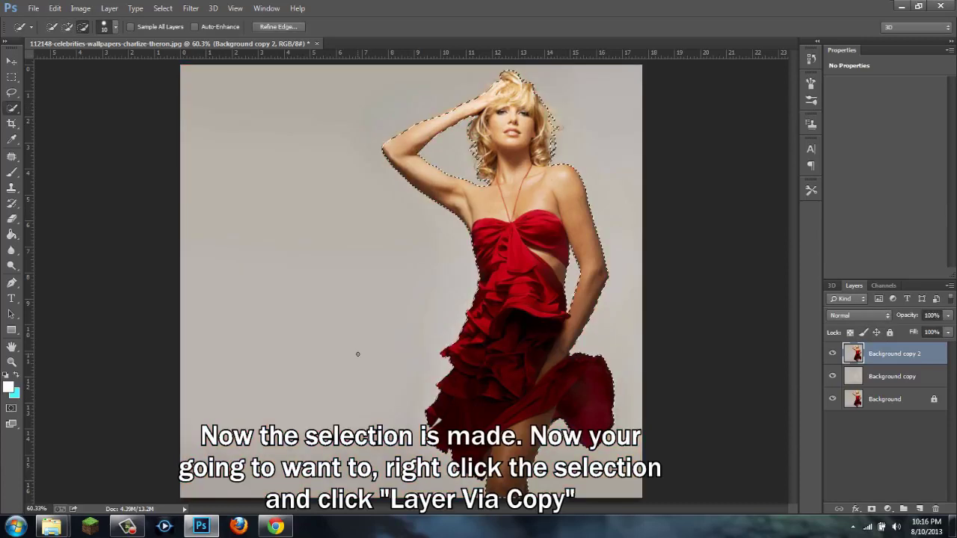
Copy the selected woman to a new Layer 1 and check the cutout by toggling background layers.
right_click(529, 274)
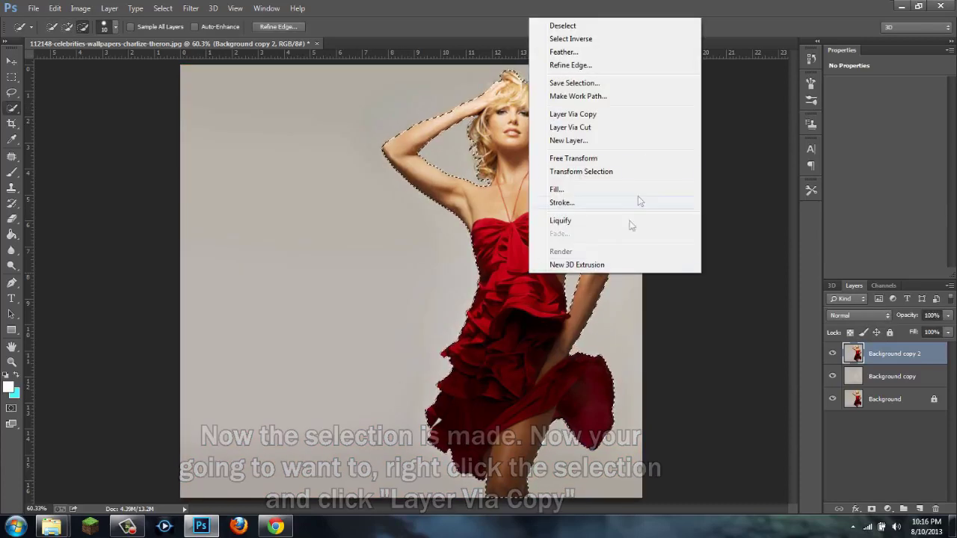
left_click(633, 114)
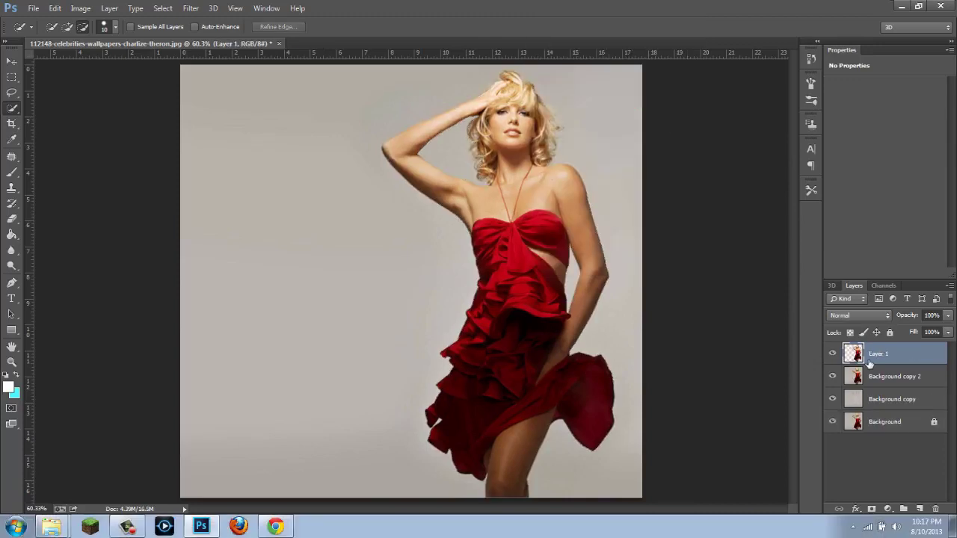
left_click(832, 376)
left_click(833, 400)
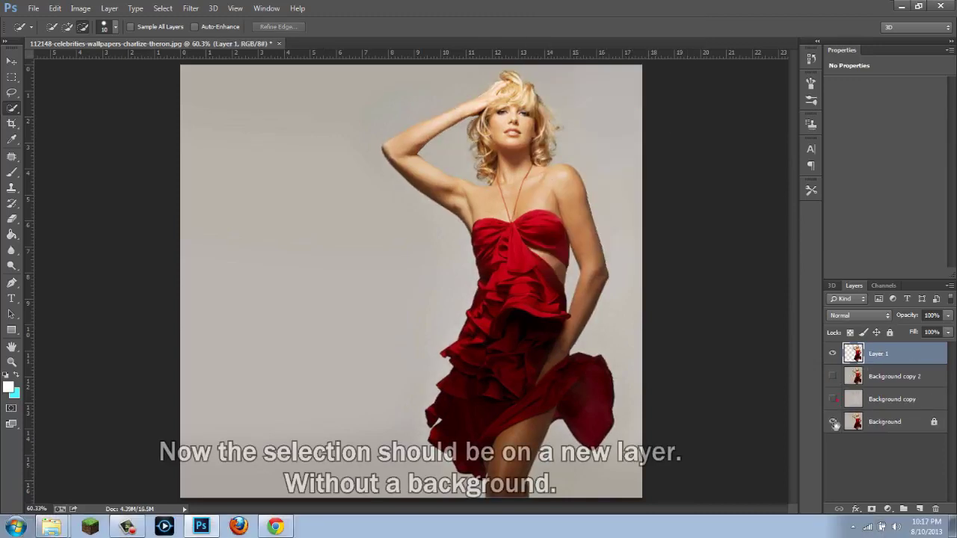
left_click(833, 421)
left_click(832, 422)
left_click(833, 399)
left_click(832, 377)
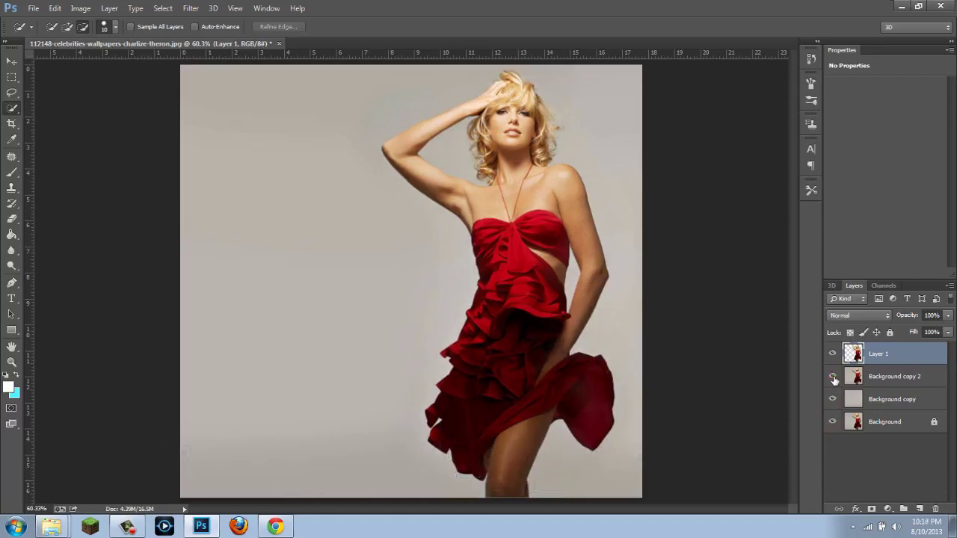
Duplicate Layer 1 as Layer 1 copy, then select Layer 1.
right_click(881, 358)
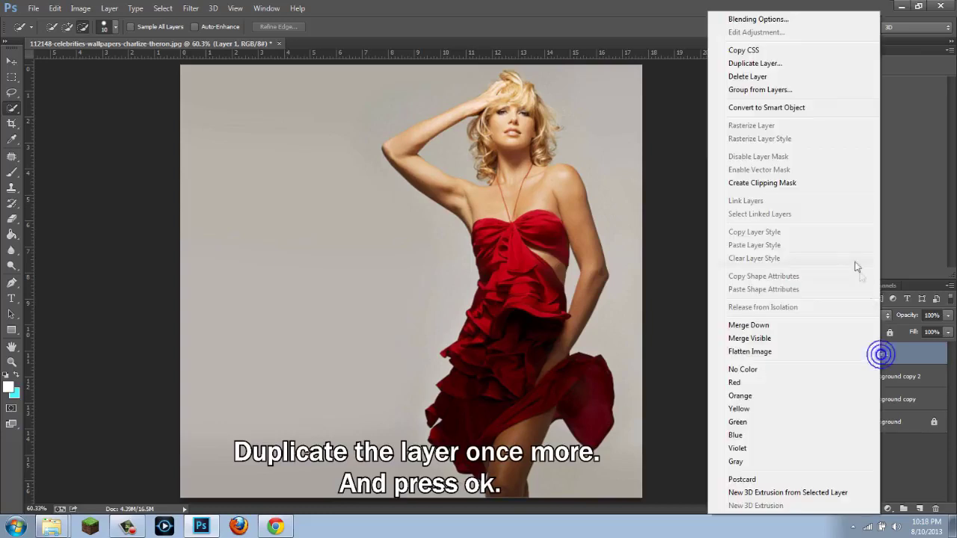
left_click(766, 66)
left_click(584, 158)
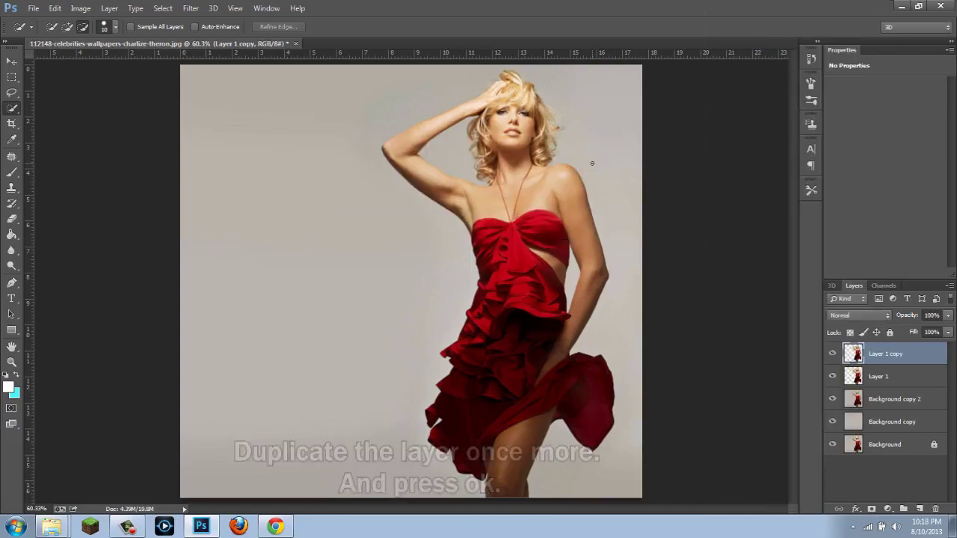
left_click(890, 383)
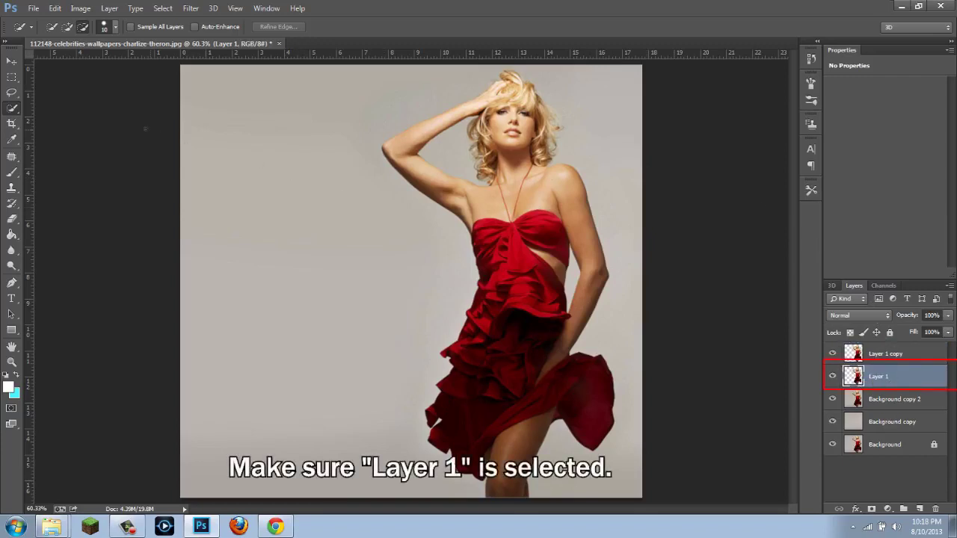
Move Layer 1's figure about 2 inches to the left with the Move tool.
left_click(21, 66)
mouse_move(454, 262)
left_mouse_down()
mouse_move(436, 261)
mouse_move(465, 262)
mouse_move(391, 262)
left_mouse_up()
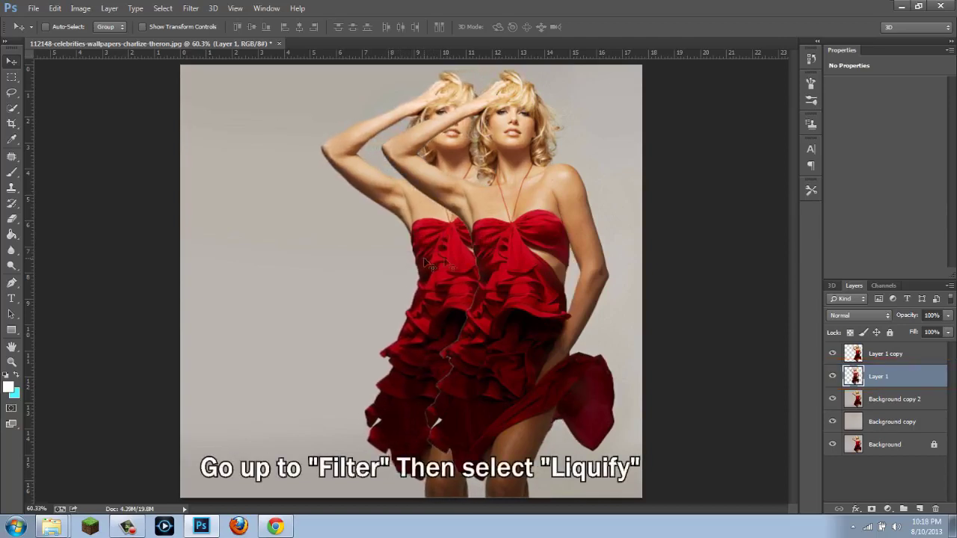
left_click(191, 8)
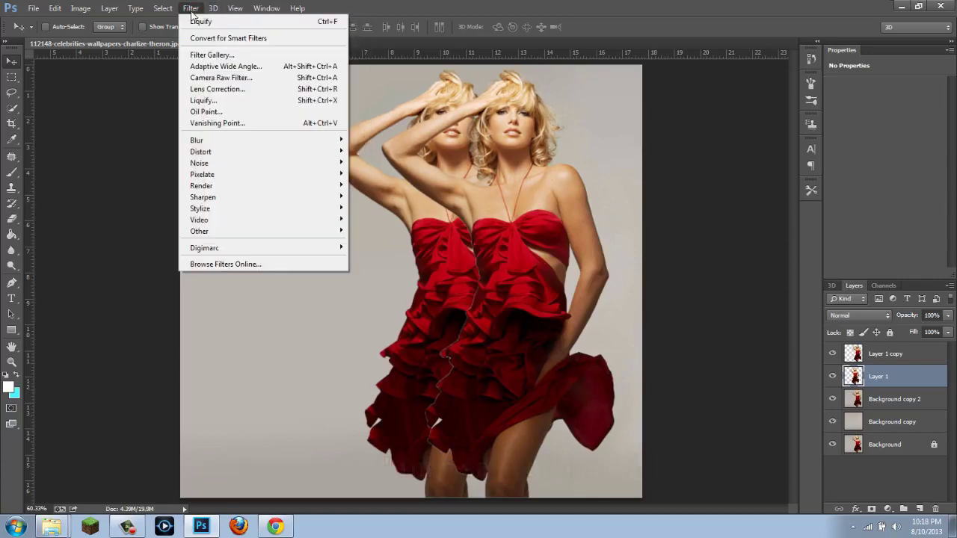
In Liquify, warp the red dress and raised arm leftward with a large Forward Warp brush.
left_click(206, 101)
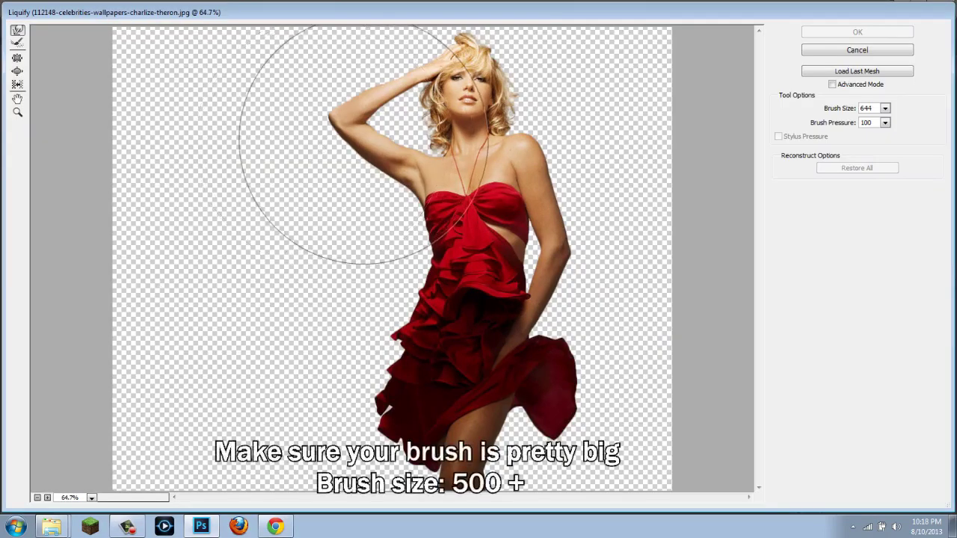
mouse_move(257, 250)
left_mouse_down()
mouse_move(353, 299)
mouse_move(254, 292)
left_mouse_up()
mouse_move(322, 351)
left_mouse_down()
mouse_move(310, 406)
mouse_move(326, 455)
mouse_move(307, 446)
mouse_move(291, 457)
mouse_move(307, 488)
mouse_move(354, 511)
left_mouse_up()
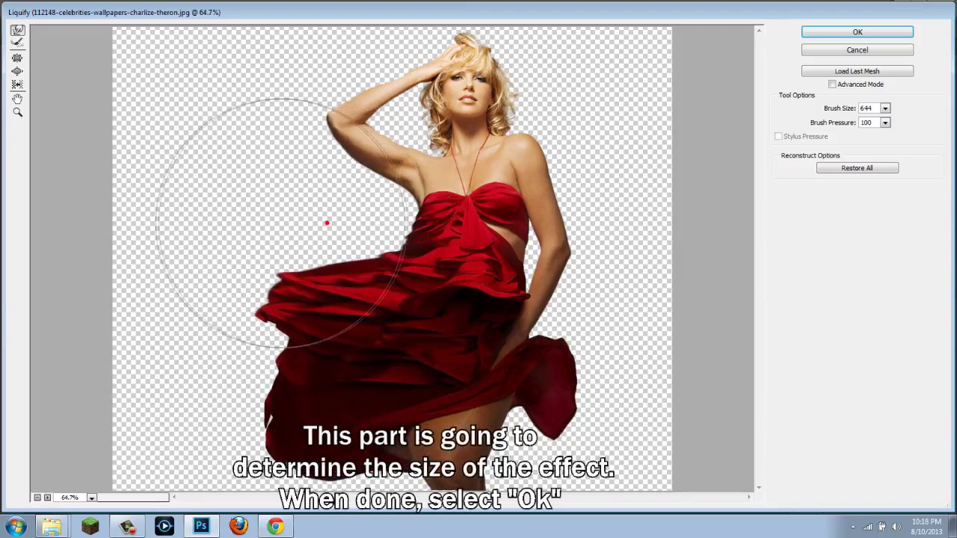
left_click_drag(353, 192, 283, 185)
mouse_move(342, 181)
left_mouse_down()
mouse_move(388, 196)
mouse_move(341, 182)
mouse_move(321, 160)
left_mouse_up()
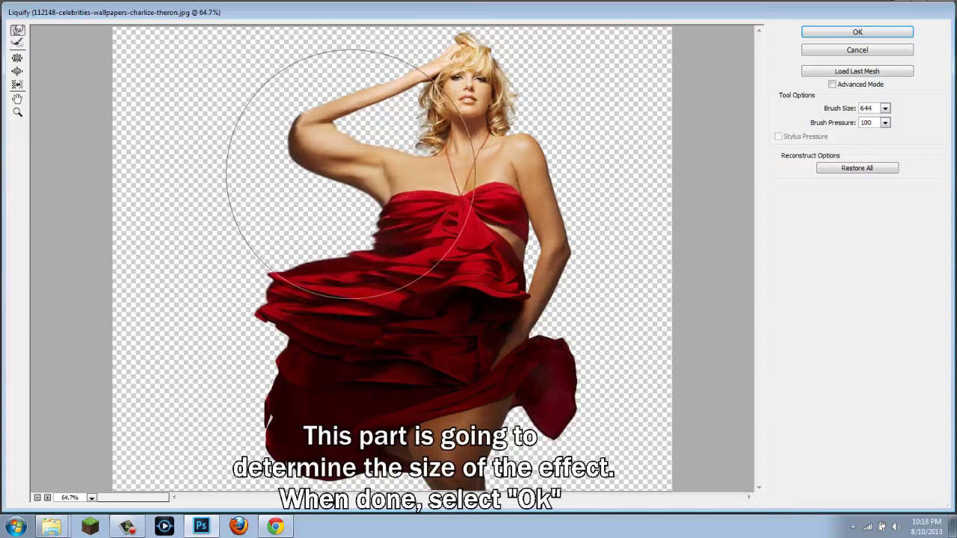
With a smaller brush, streak the dress edge, hair and arm further left, then apply Liquify.
key("bracketleft")
key("bracketleft")
key("bracketleft")
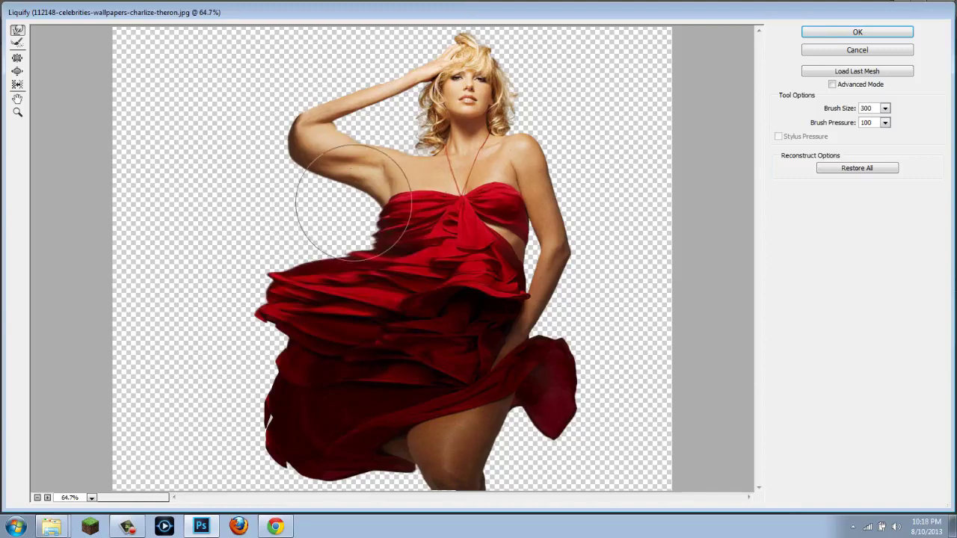
mouse_move(336, 208)
left_mouse_down()
mouse_move(347, 214)
mouse_move(284, 225)
left_mouse_up()
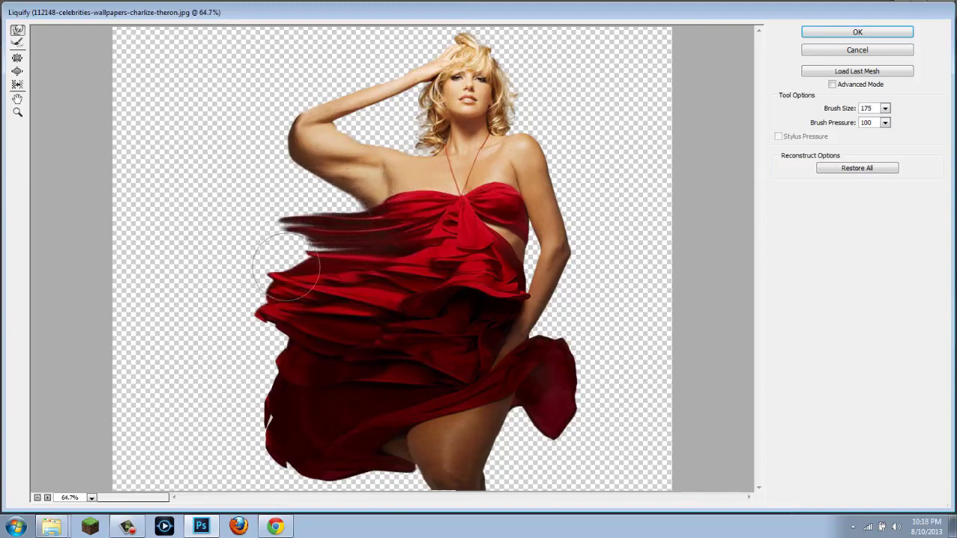
left_click_drag(257, 267, 142, 248)
left_click_drag(267, 309, 167, 308)
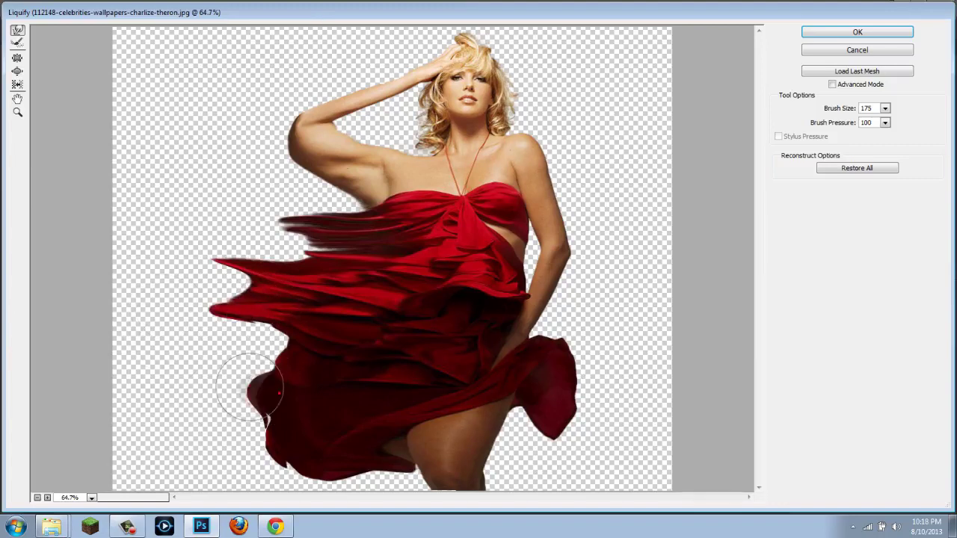
left_click_drag(281, 355, 213, 385)
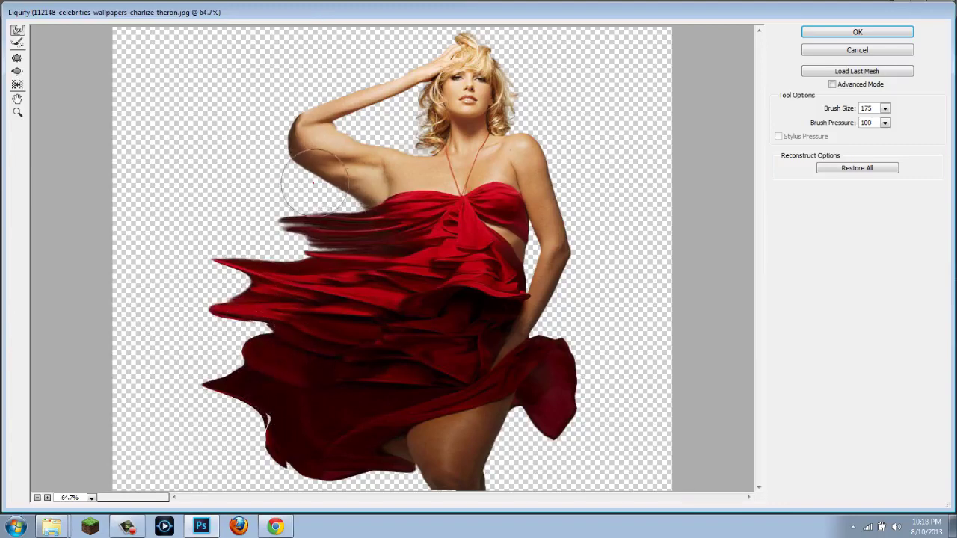
left_click_drag(419, 96, 332, 91)
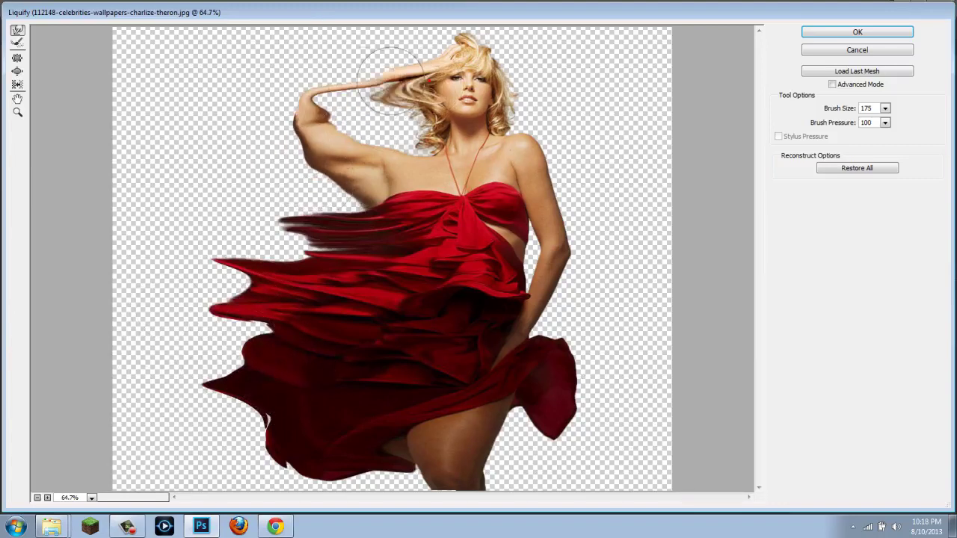
mouse_move(448, 79)
left_mouse_down()
mouse_move(362, 127)
mouse_move(299, 97)
left_mouse_up()
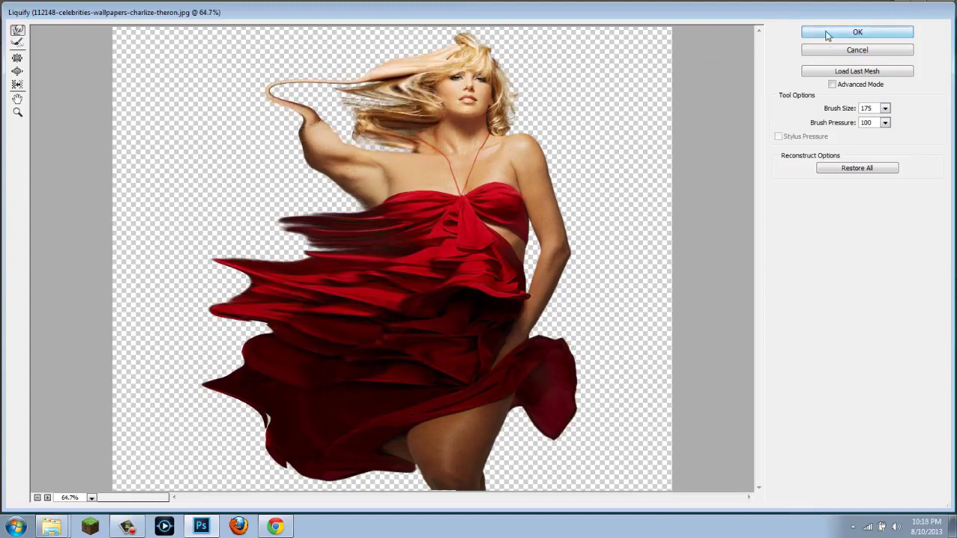
left_click(858, 32)
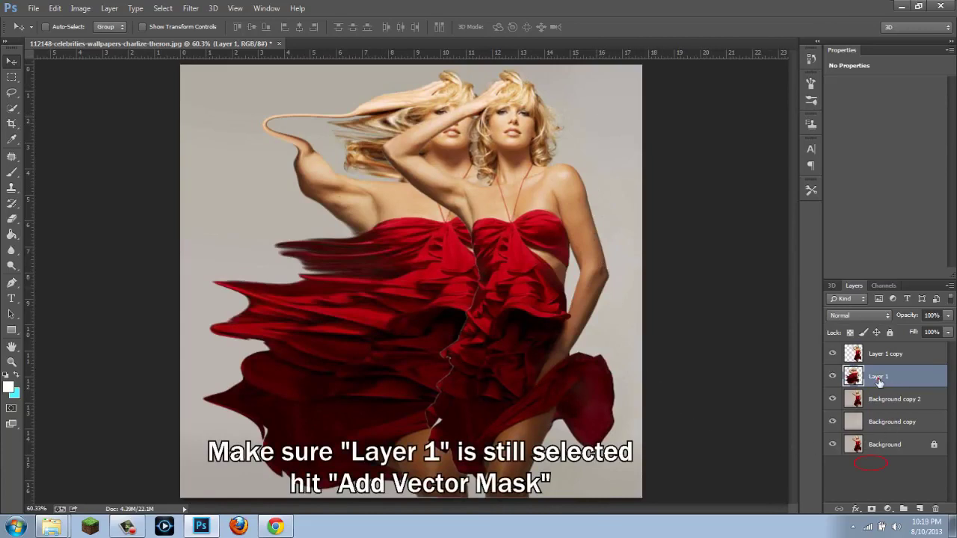
Add a layer mask to Layer 1 and fill it black with the Paint Bucket.
left_click(872, 508)
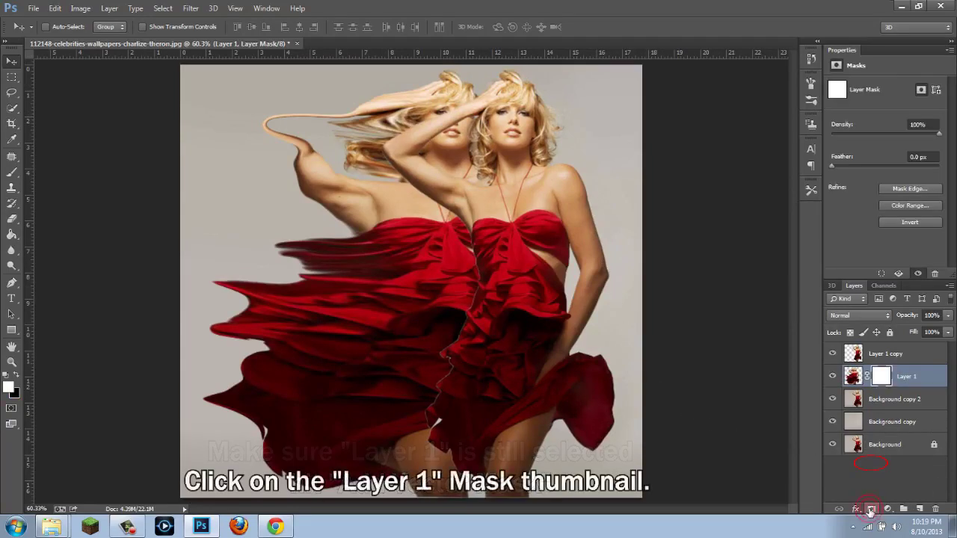
left_click(879, 379)
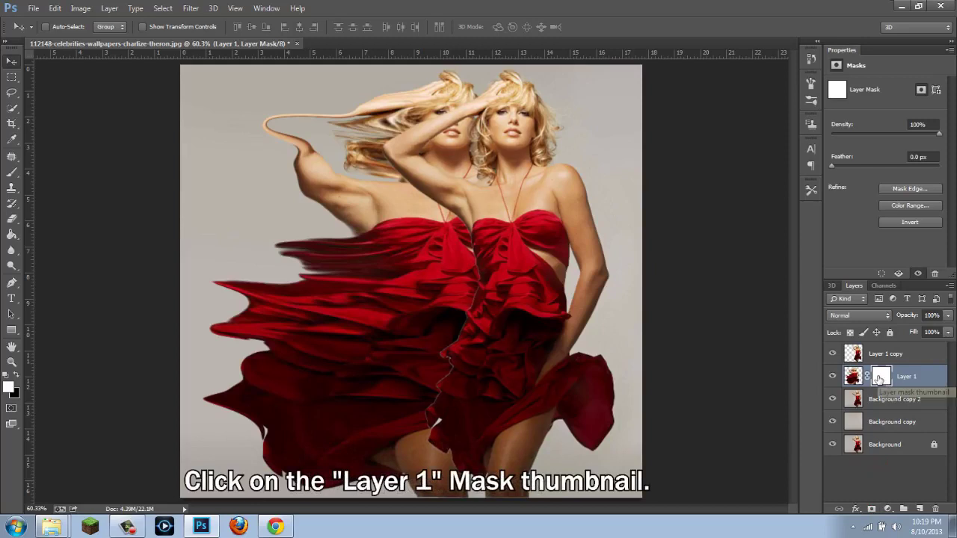
left_click(5, 376)
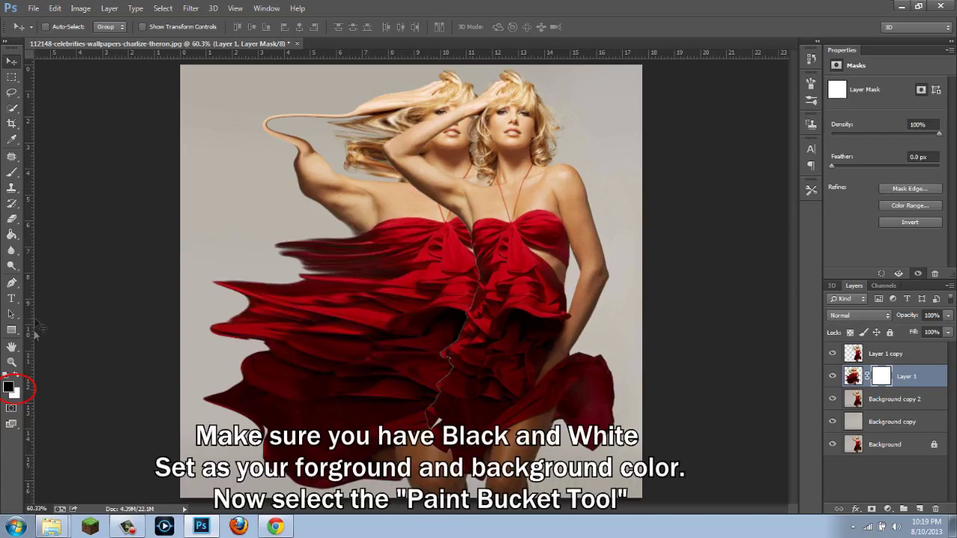
left_click(12, 235)
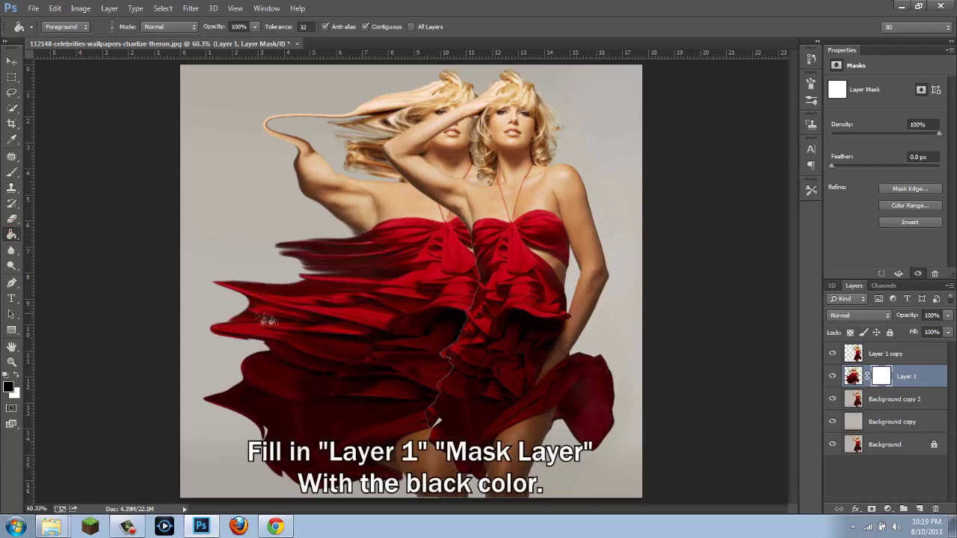
left_click(267, 320)
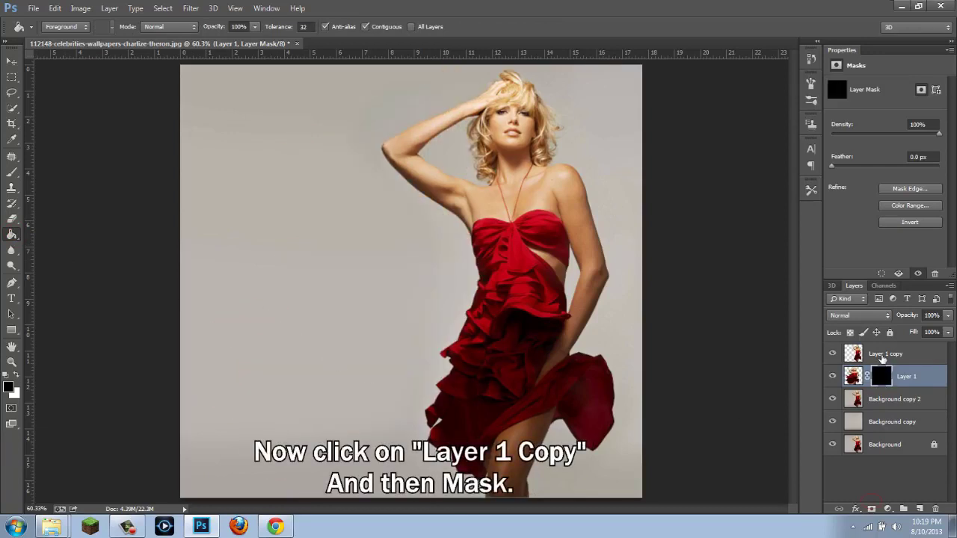
Add a white mask to Layer 1 copy and choose a 1053 px scattered smoke brush.
left_click(884, 359)
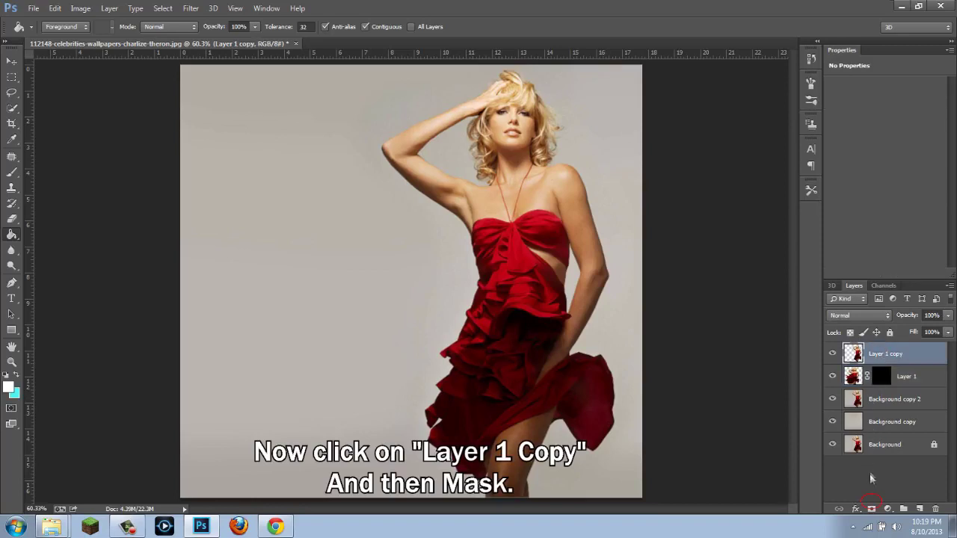
left_click(872, 509)
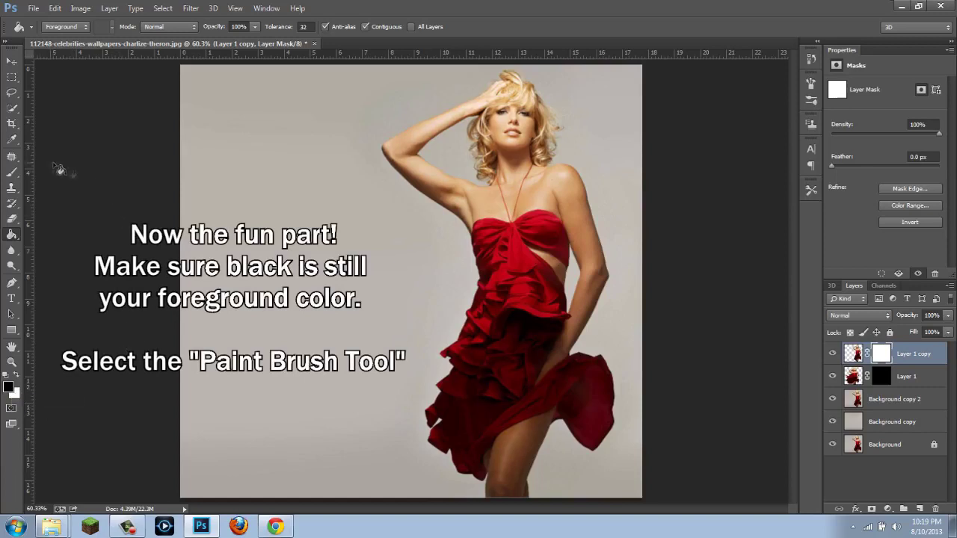
left_click(13, 173)
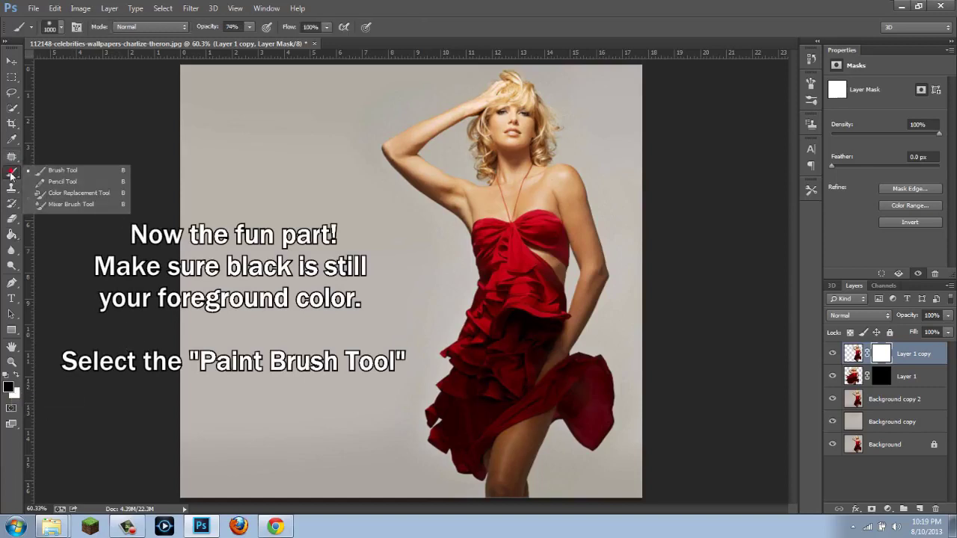
left_click(59, 172)
left_click(59, 27)
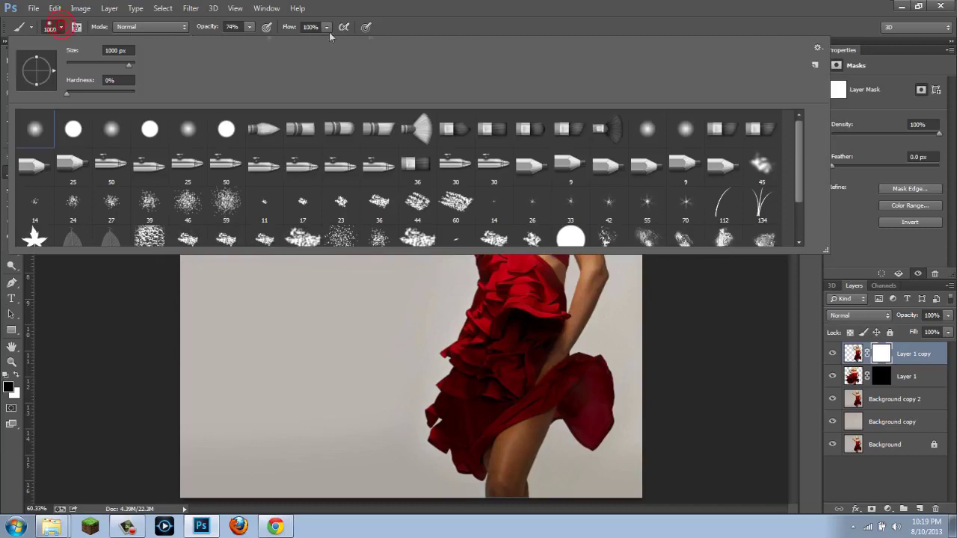
left_click_drag(800, 173, 807, 217)
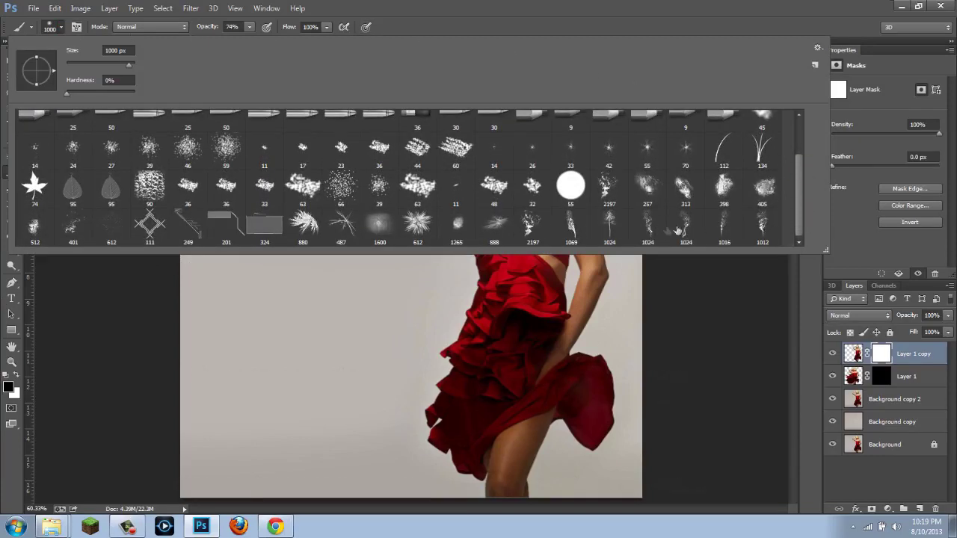
double_click(533, 225)
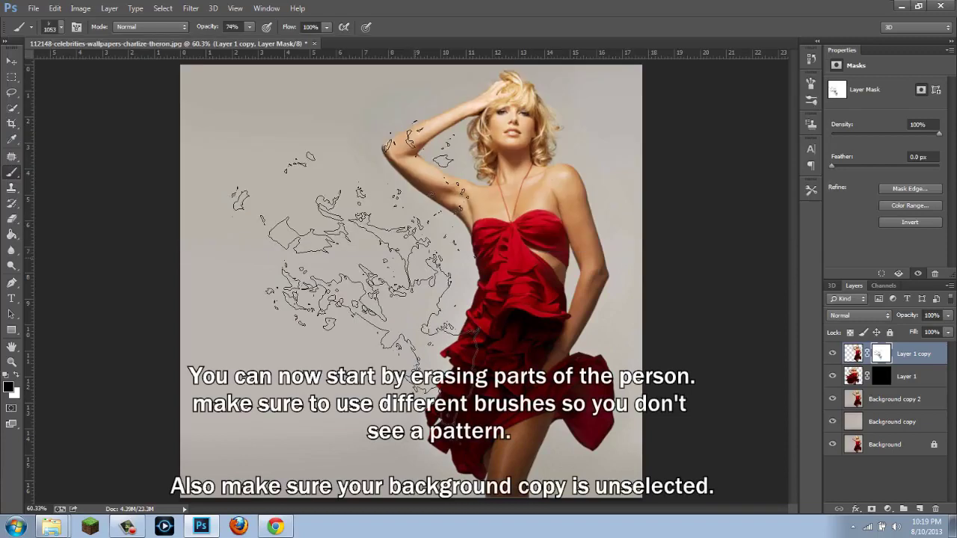
Hide Background copy 2 and mask the raised arm and dress edge into smoke at 500 px.
left_click(414, 258)
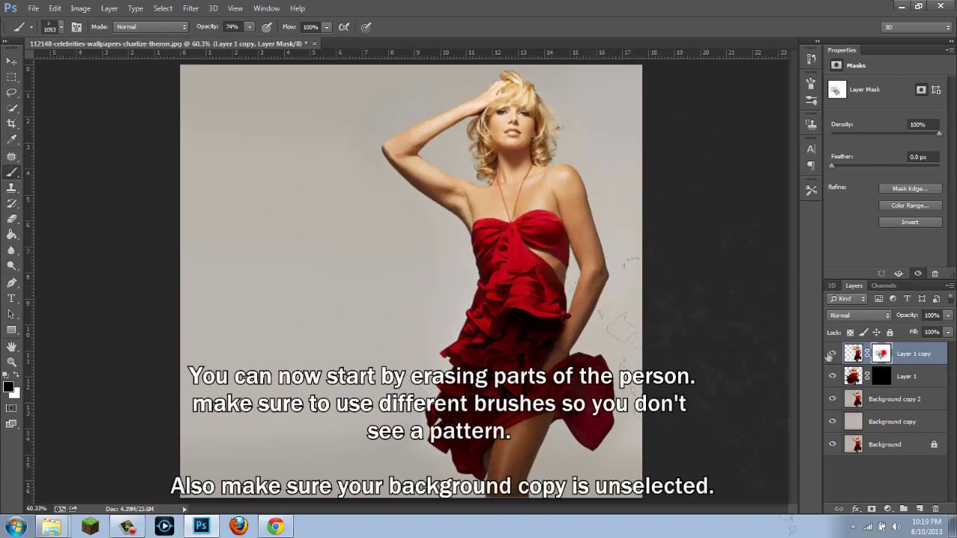
left_click(833, 399)
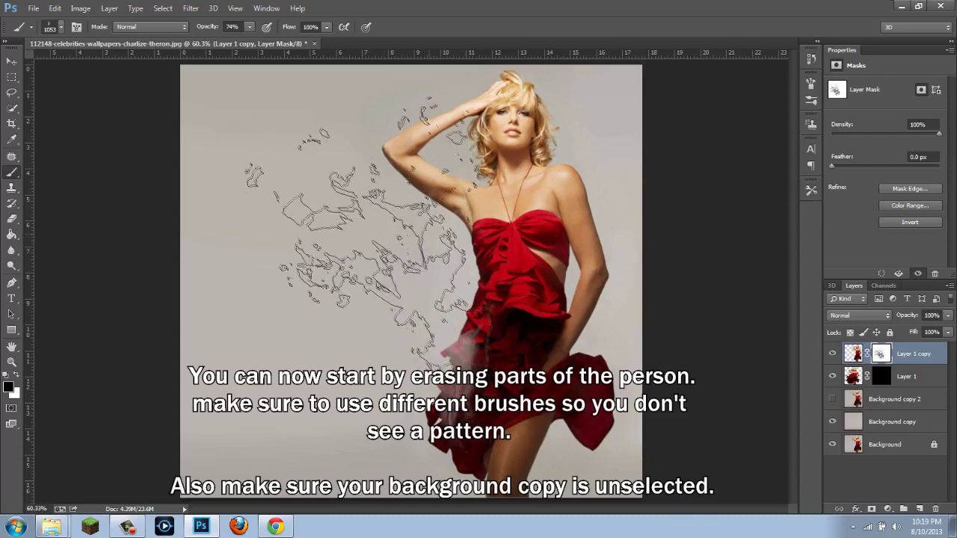
left_click_drag(359, 202, 293, 247)
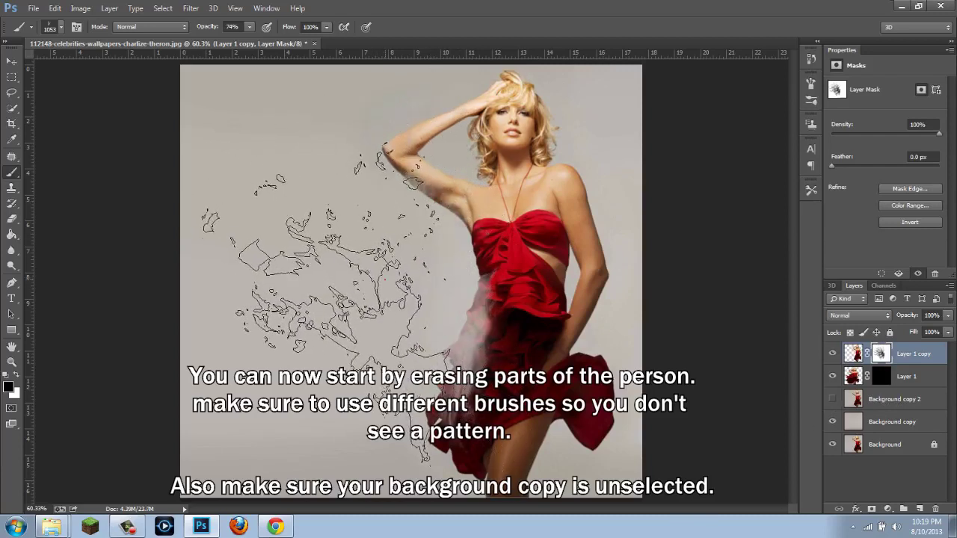
key("bracketleft")
key("bracketleft")
key("bracketleft")
left_click_drag(436, 236, 452, 314)
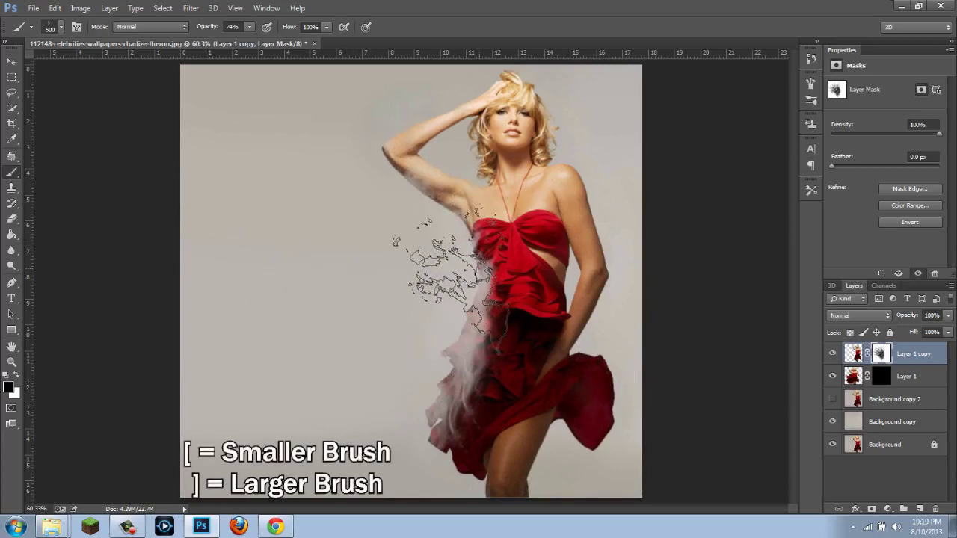
With a 300 px smoke brush, dissolve the chest's left side and the dress's left edge.
key("bracketleft")
key("bracketleft")
key("bracketleft")
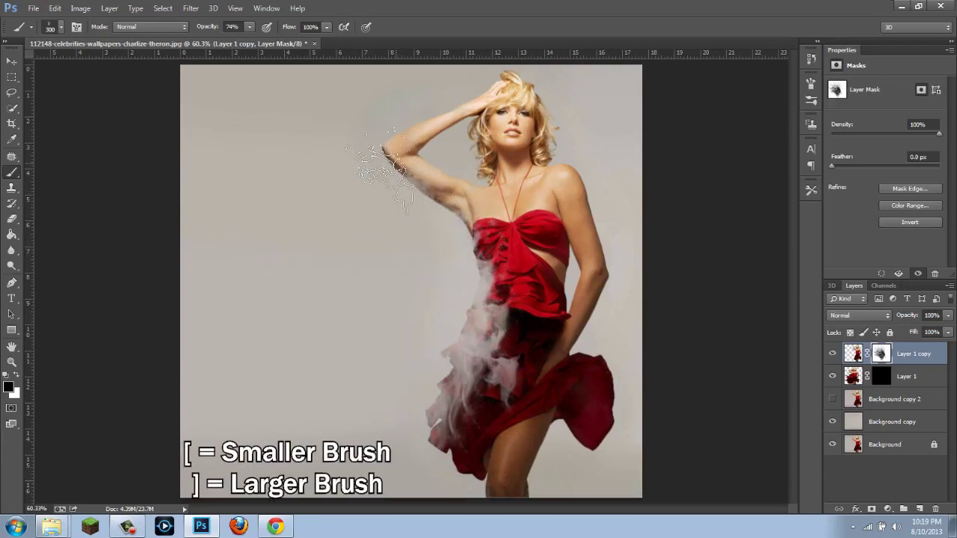
mouse_move(486, 251)
left_mouse_down()
mouse_move(420, 303)
mouse_move(428, 459)
mouse_move(464, 458)
left_mouse_up()
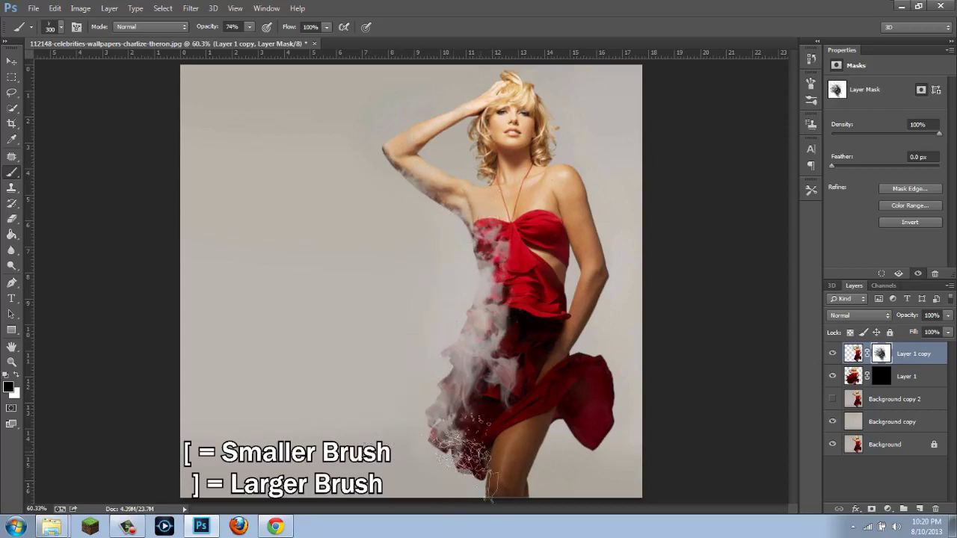
mouse_move(419, 438)
left_mouse_down()
mouse_move(314, 427)
mouse_move(441, 367)
left_mouse_up()
left_click_drag(463, 302, 436, 348)
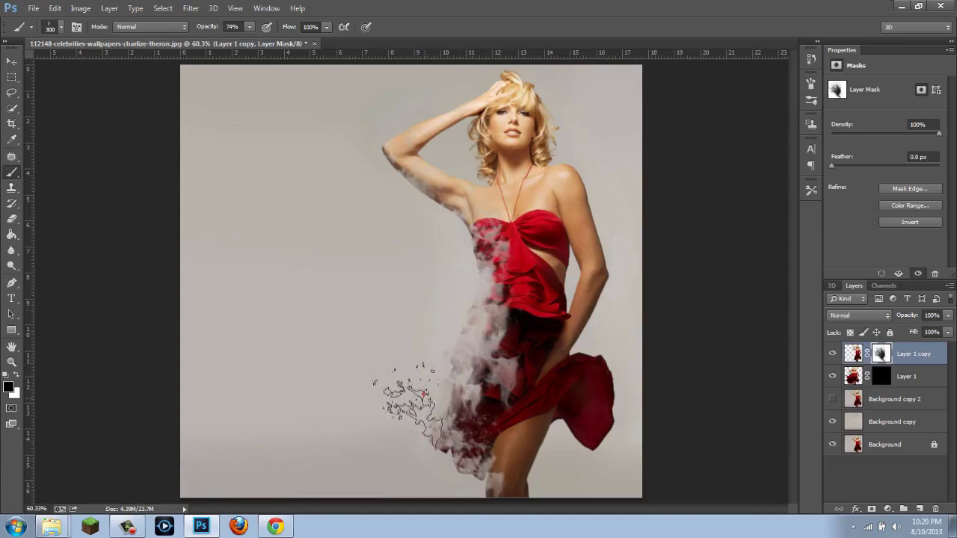
mouse_move(418, 436)
left_mouse_down()
mouse_move(440, 301)
mouse_move(466, 257)
left_mouse_up()
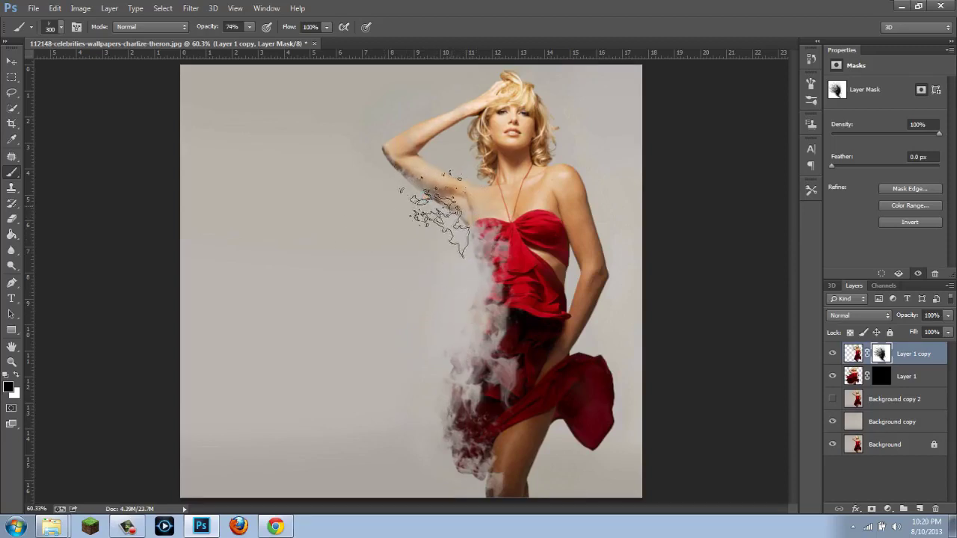
left_click_drag(453, 228, 456, 295)
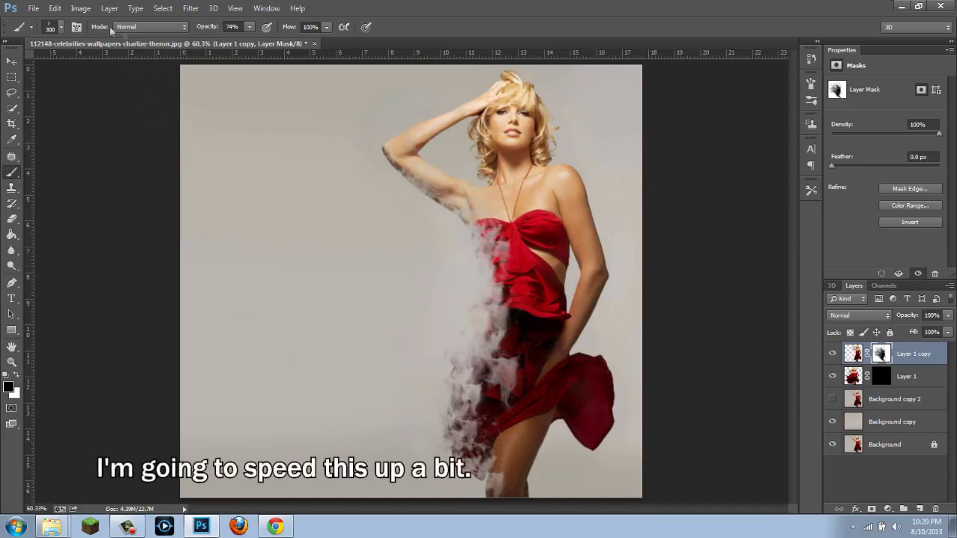
Switch to another 500 px smoke brush, check Layer 1 copy's result, and target Layer 1's mask.
left_click(63, 30)
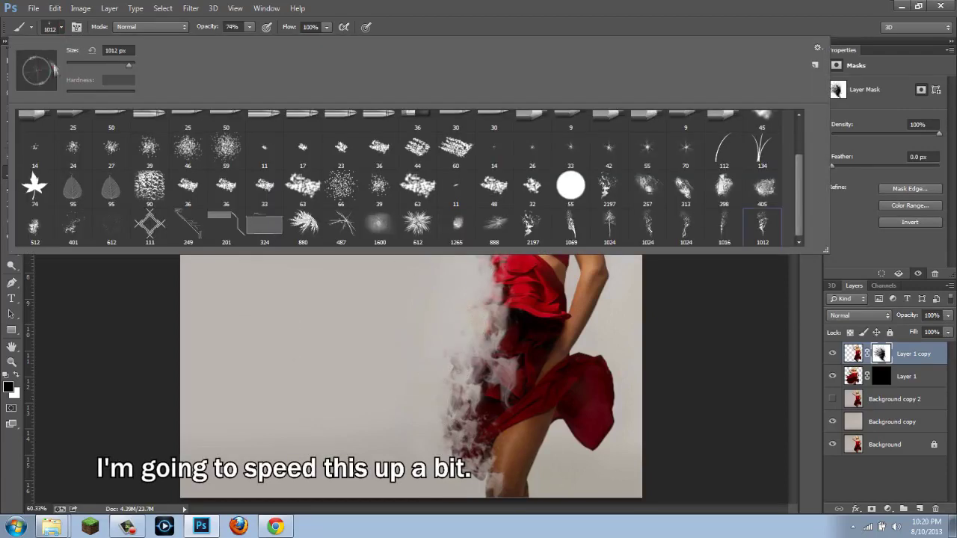
left_click(390, 262)
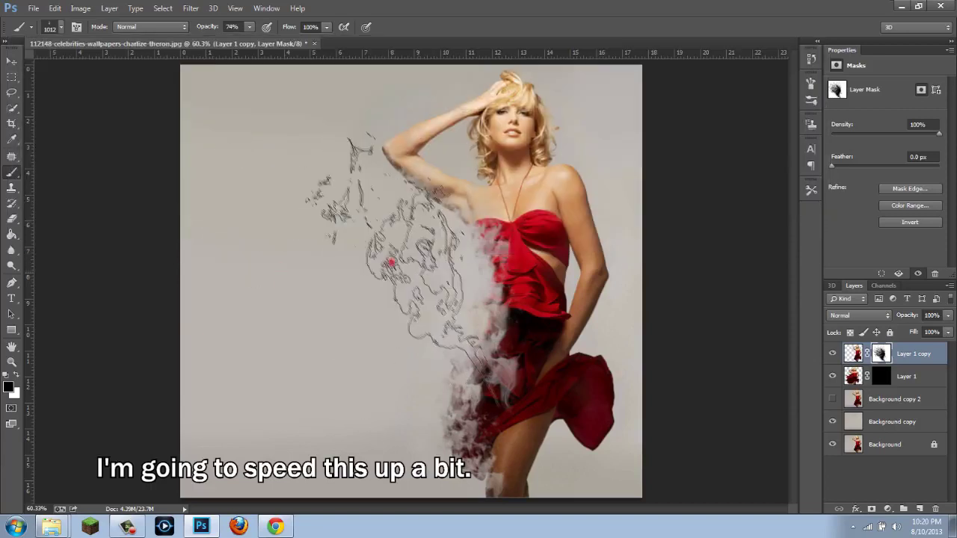
left_click(62, 28)
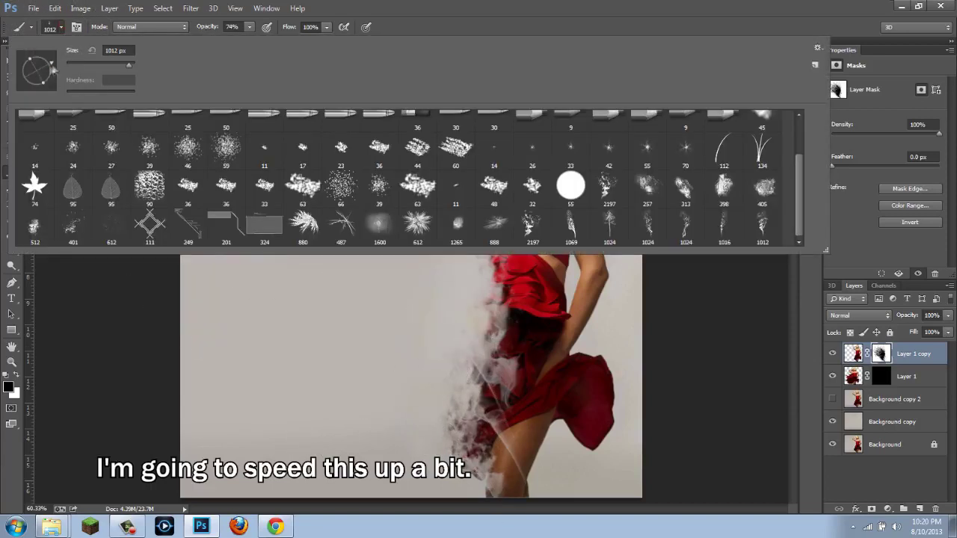
left_click(344, 344)
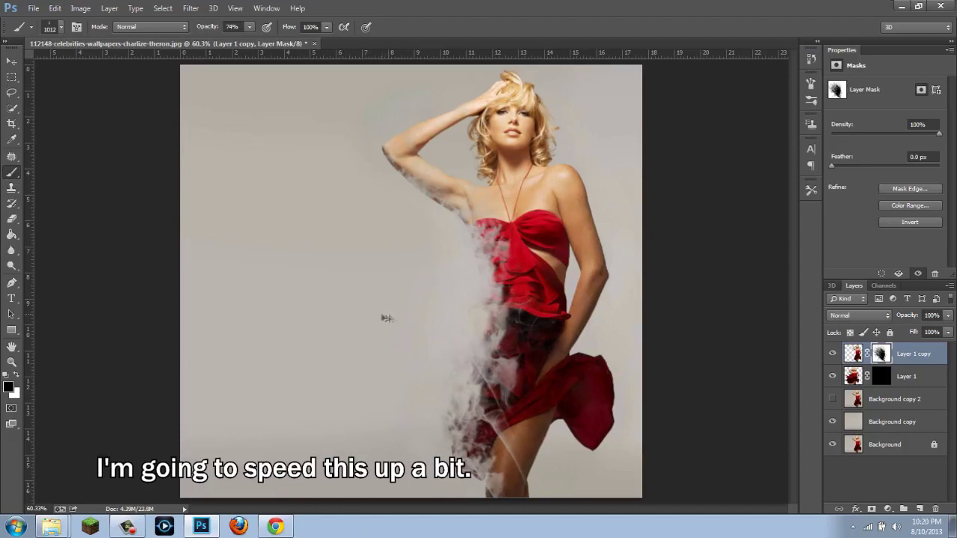
key("bracketleft")
key("bracketleft")
key("bracketleft")
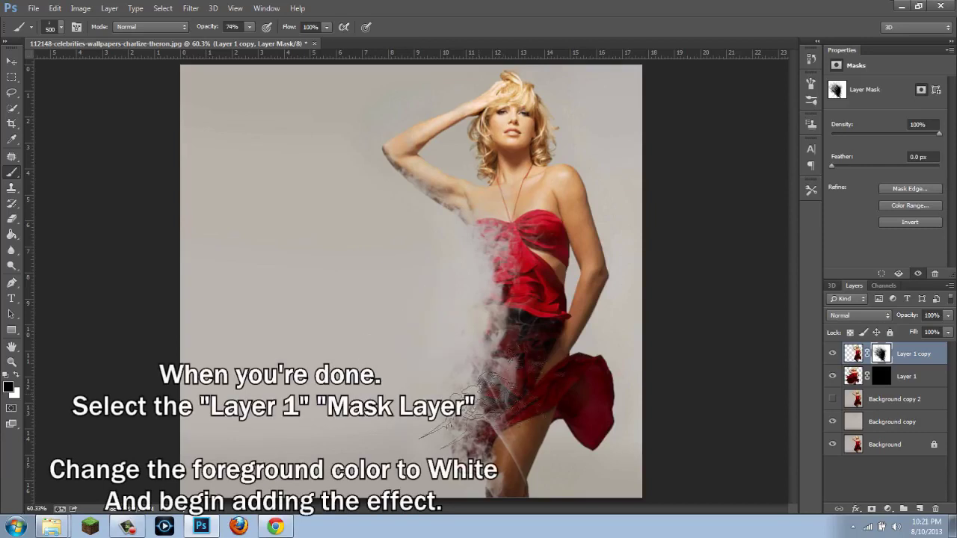
left_click(833, 354)
left_click(833, 354)
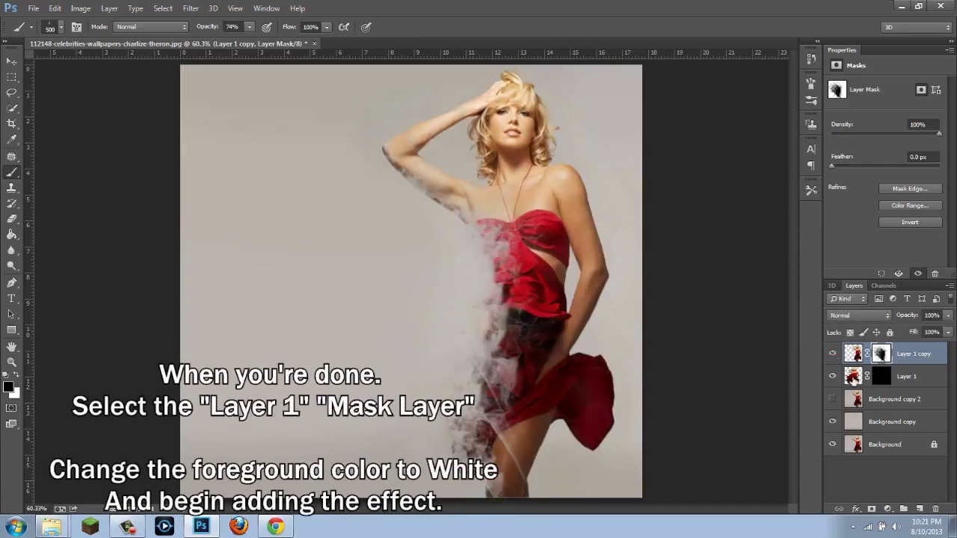
left_click(853, 375)
left_click(886, 378)
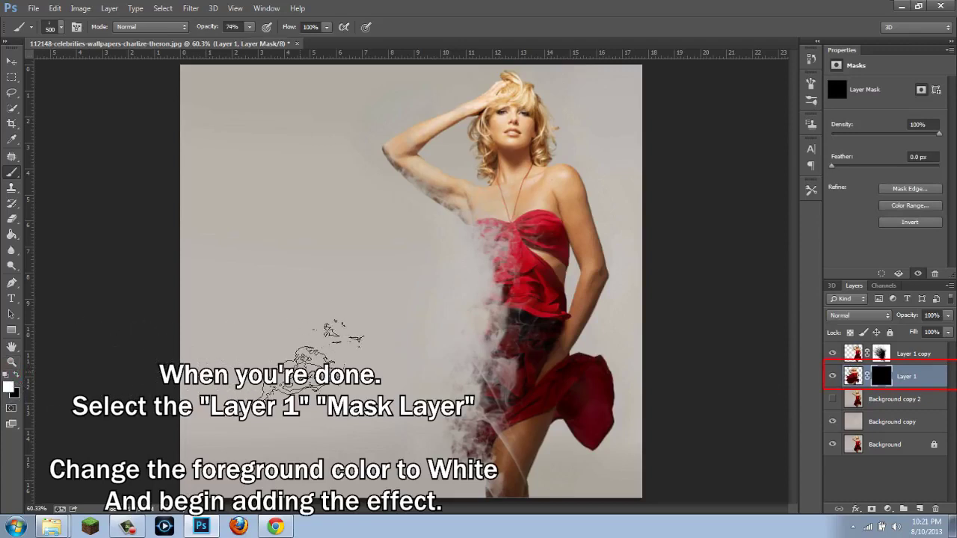
Try stamping red smoke particles beside the dress, undoing the unwanted stamps.
left_click(399, 331)
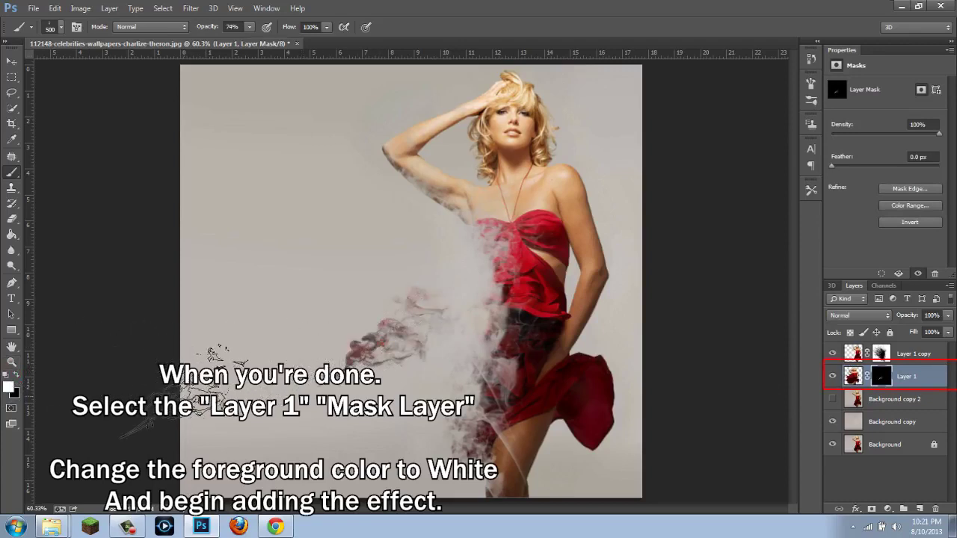
key("ctrl+z")
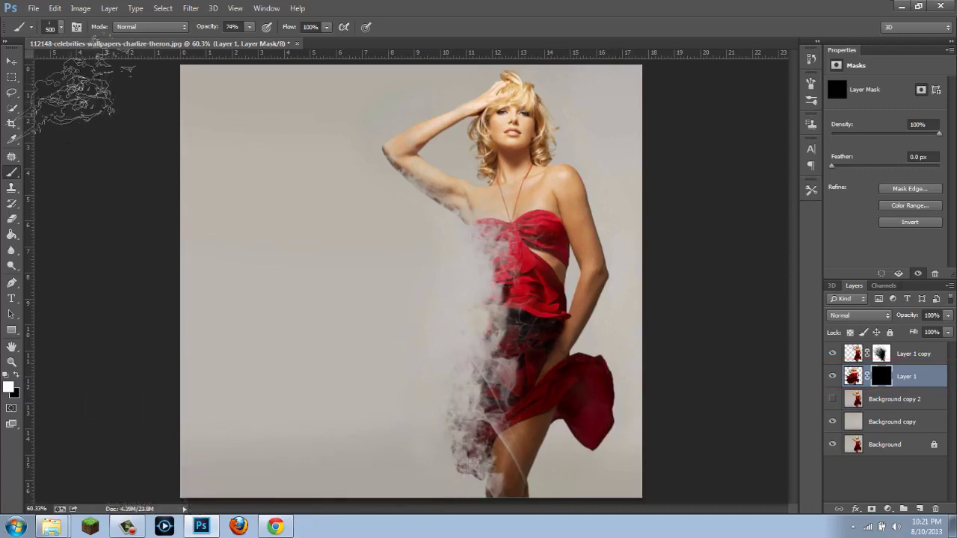
left_click(61, 28)
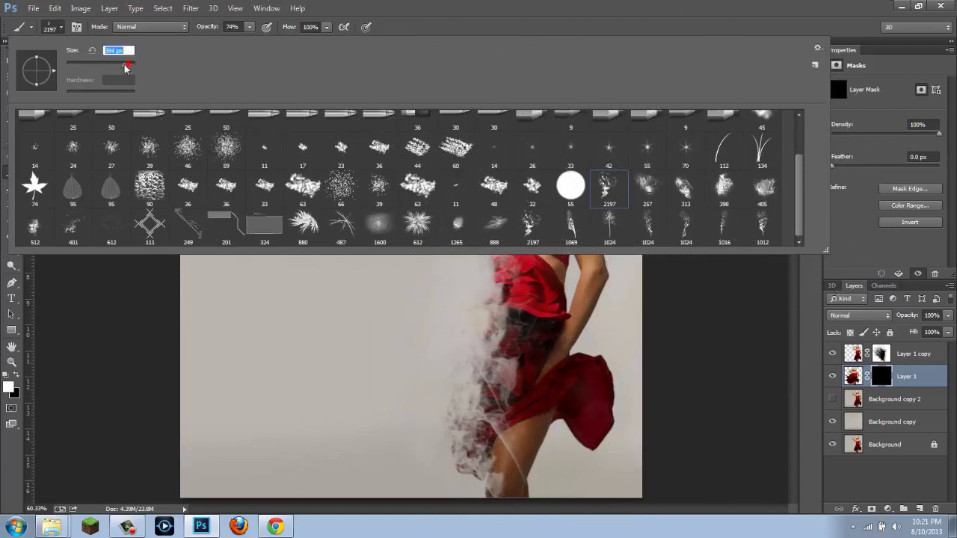
left_click(131, 293)
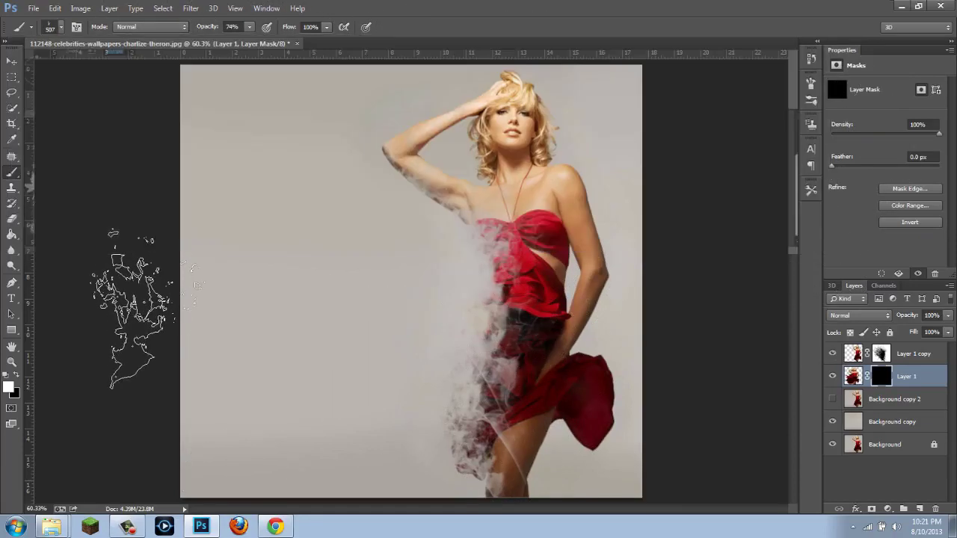
left_click(440, 320)
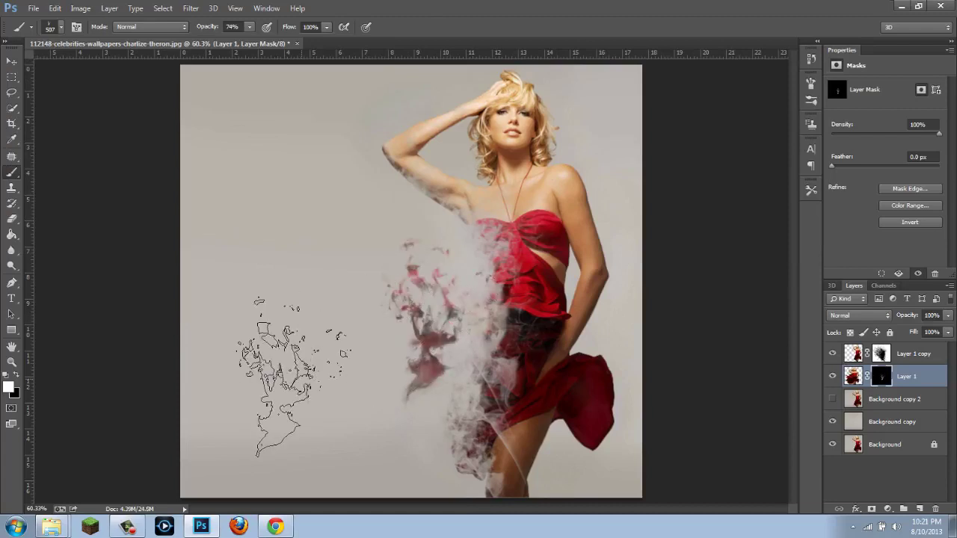
key("ctrl+z")
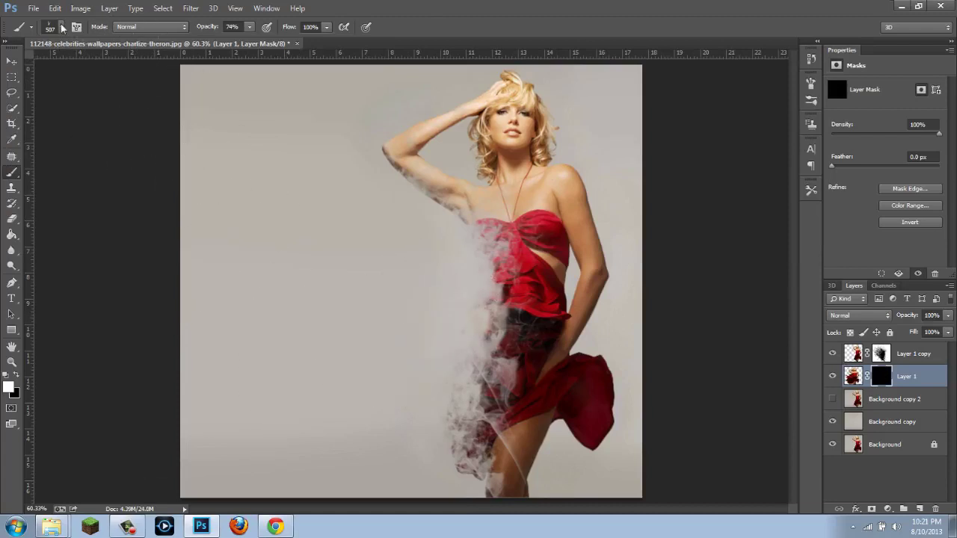
Stamp dress particles left of the smoke, diagonally toward the legs and around the lower dress.
left_click(62, 27)
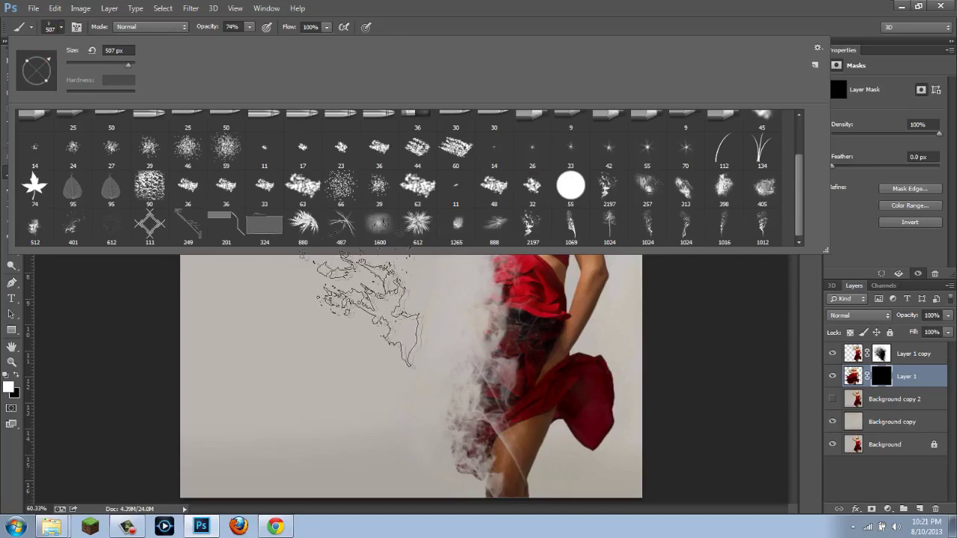
left_click(415, 329)
left_click_drag(286, 338, 524, 474)
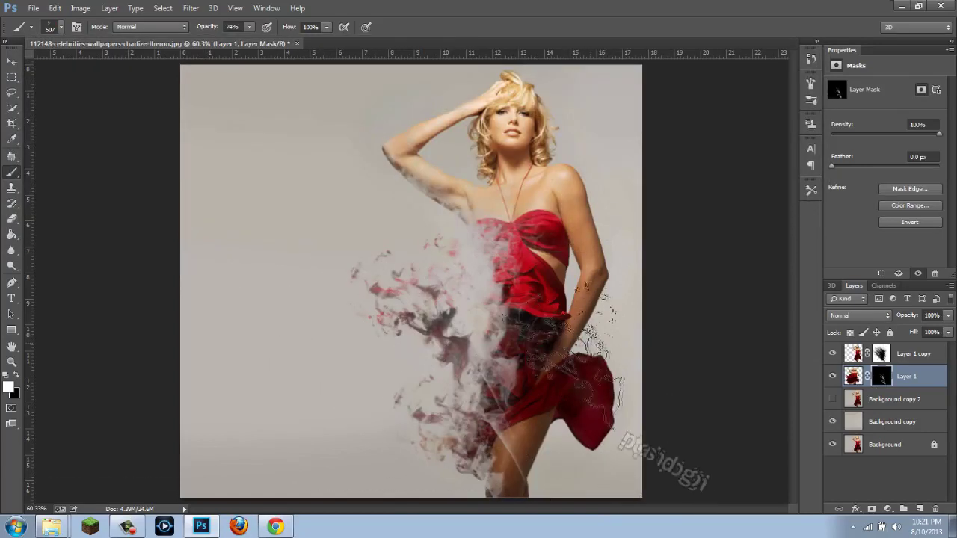
left_click(512, 332)
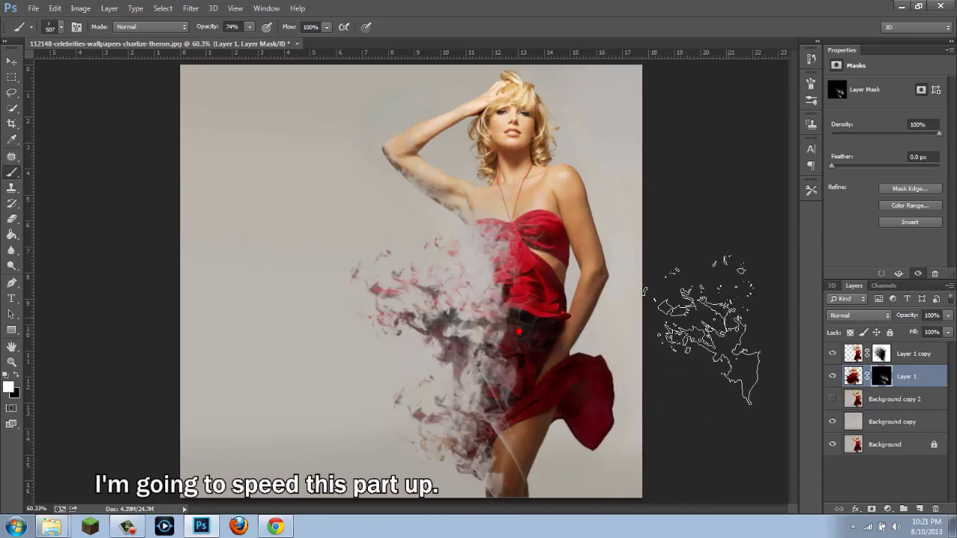
left_click(591, 359)
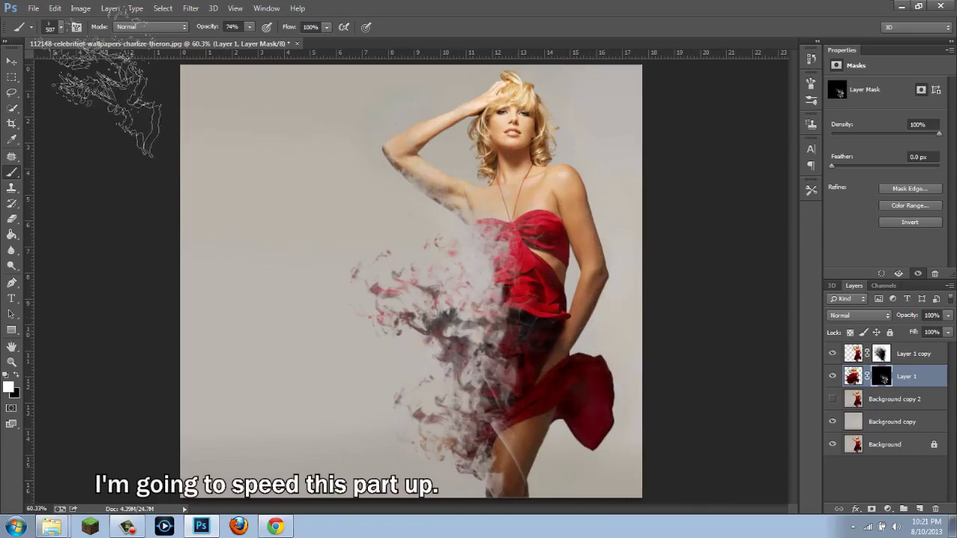
Choose the 1024 particle brush tip and size it between 400 and 500 px.
right_click(599, 417)
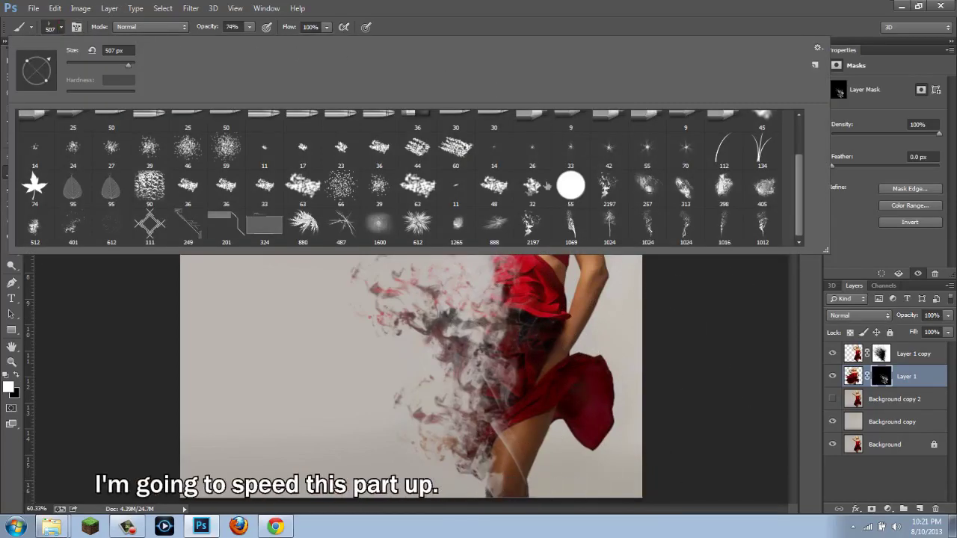
left_click(647, 224)
key("Return")
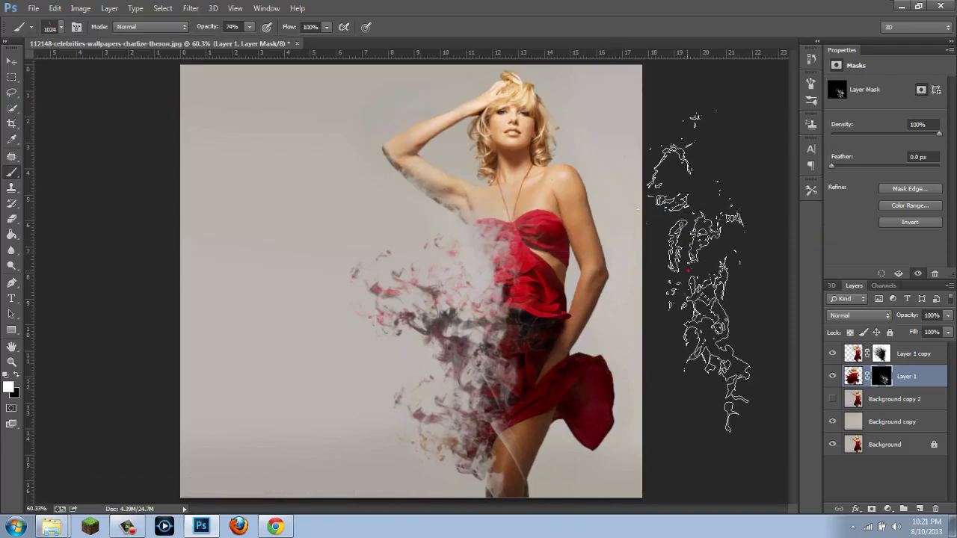
key("bracketright")
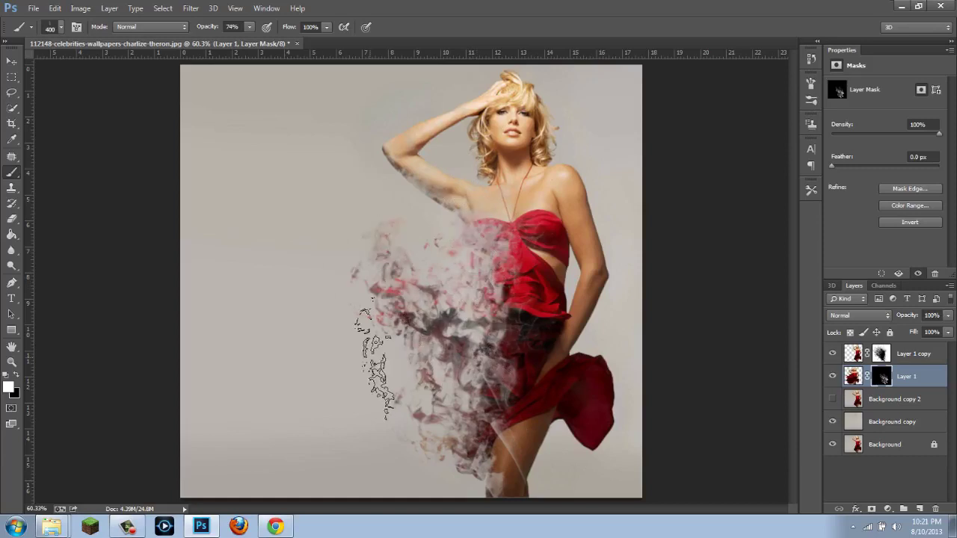
right_click(377, 371)
key("Escape")
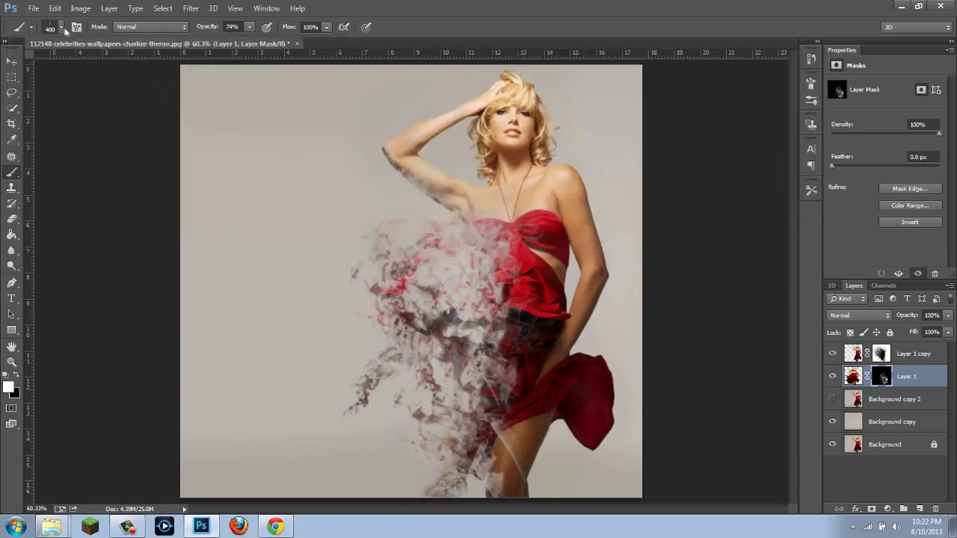
left_click(62, 27)
key("Escape")
Stamp smoke particles left and lower-left of the figure, undoing one stray stamp, then switch to black.
left_click(62, 27)
left_click(329, 317)
key("ctrl+z")
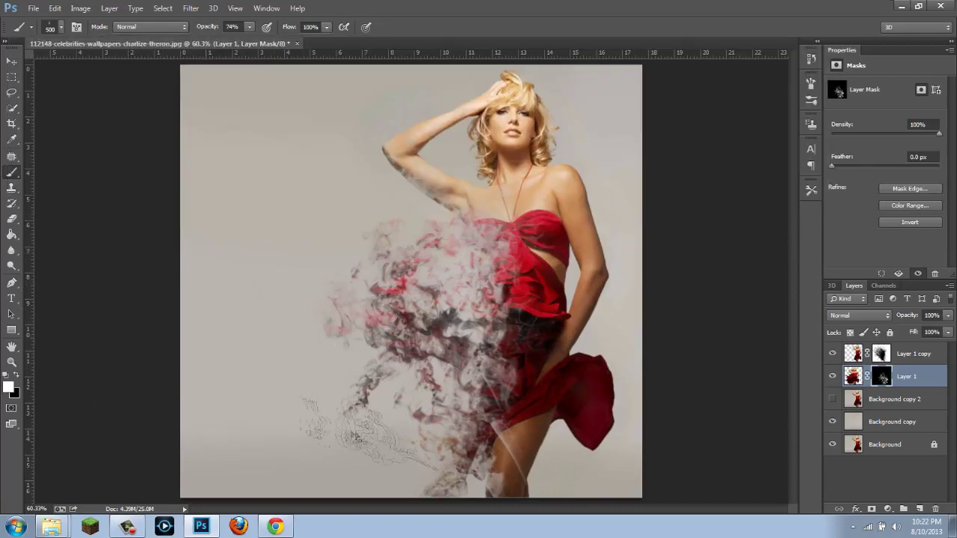
left_click(135, 423)
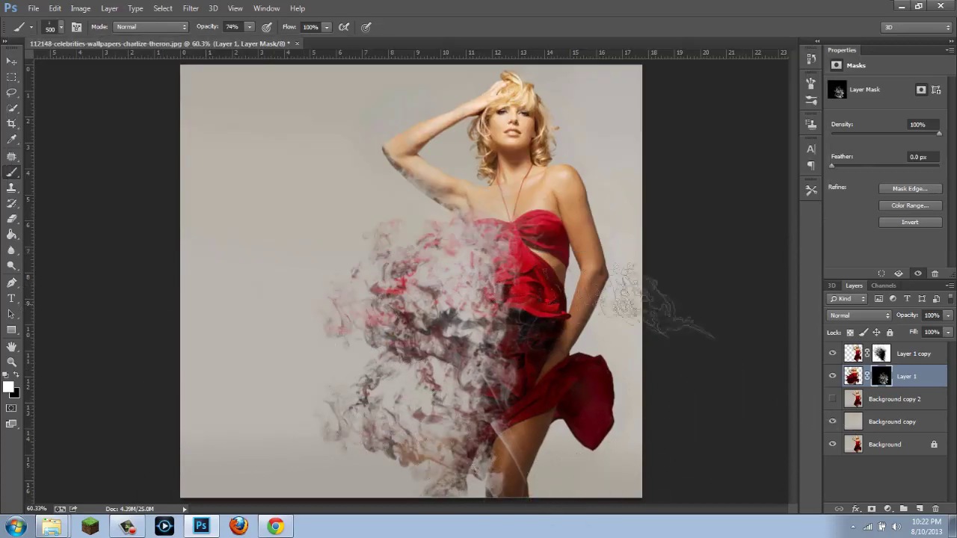
left_click(499, 317)
key("x")
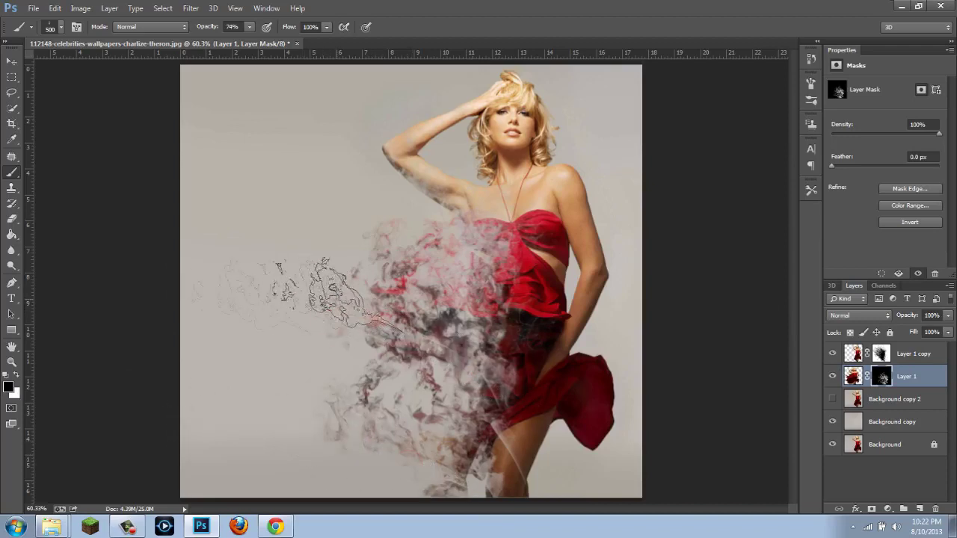
Switch back to white and choose a different particle brush tip at 400 px.
left_click(16, 379)
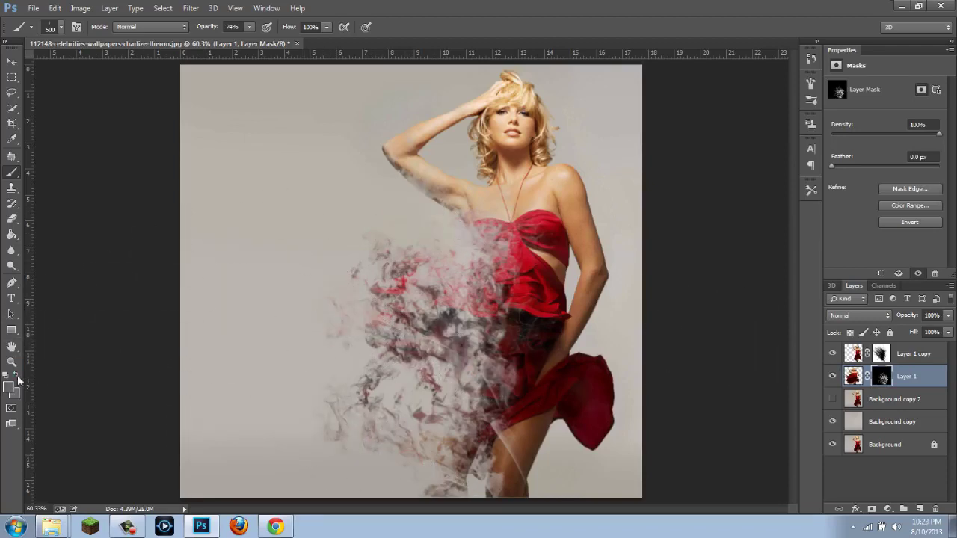
left_click(61, 28)
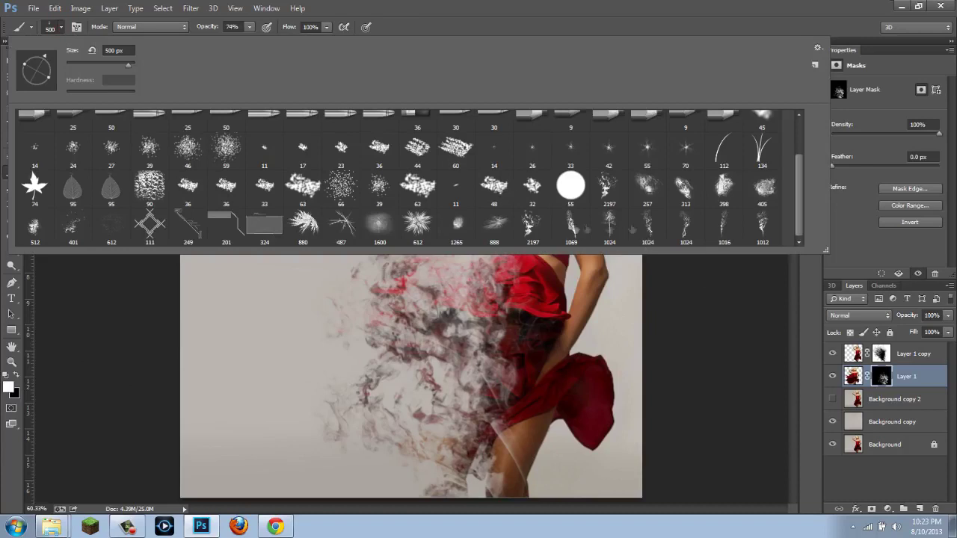
double_click(762, 225)
right_click(292, 157)
double_click(37, 71)
key("bracketleft")
key("bracketleft")
key("bracketleft")
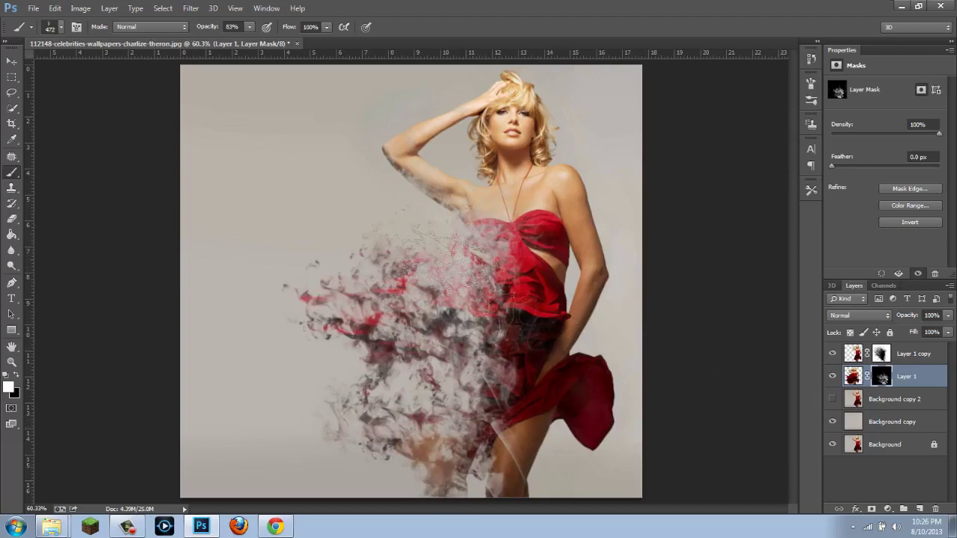
Paint particles into the upper-left and lower-left areas, toggling black/white and lowering brush opacity.
left_click_drag(374, 277, 329, 195)
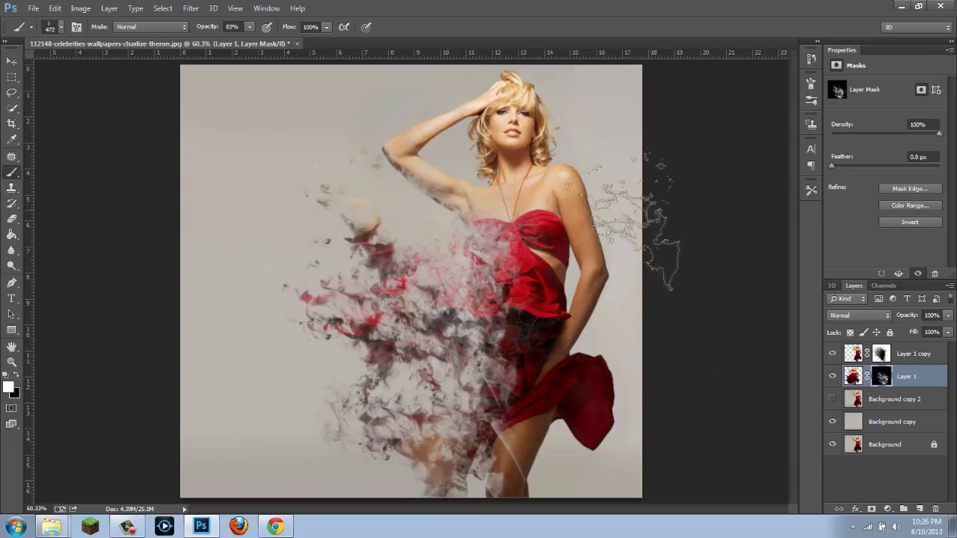
left_click(17, 374)
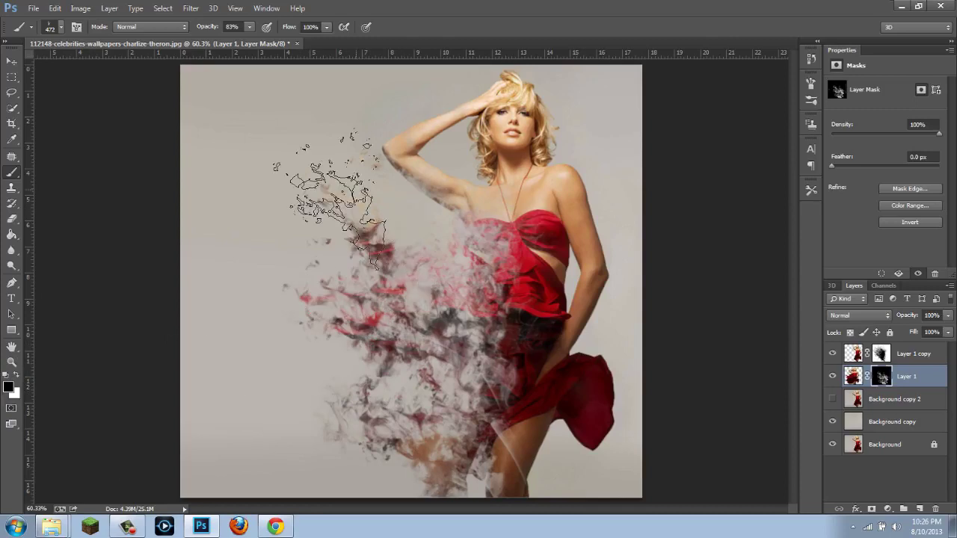
key("x")
left_click_drag(374, 397, 306, 463)
left_click(17, 376)
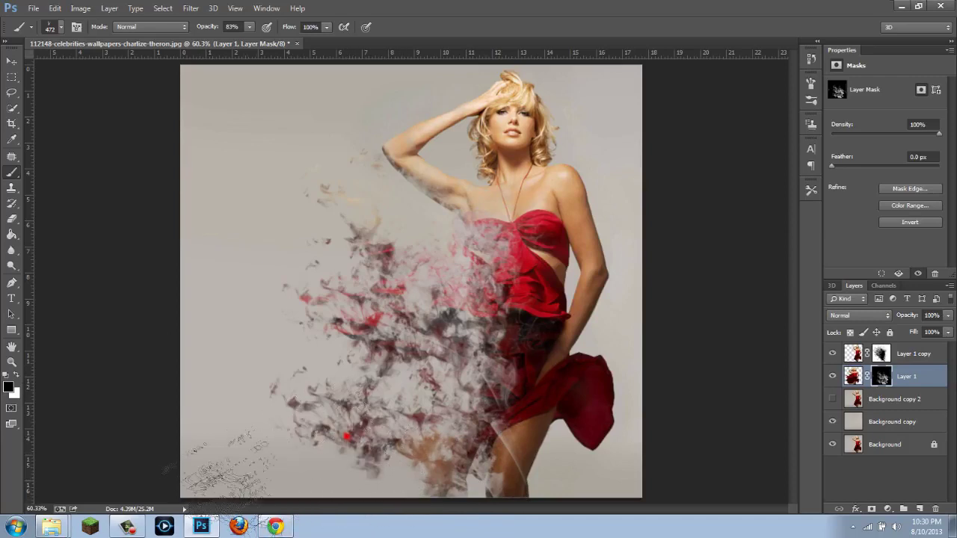
key("x")
key("5")
key("8")
key("bracketleft")
key("bracketleft")
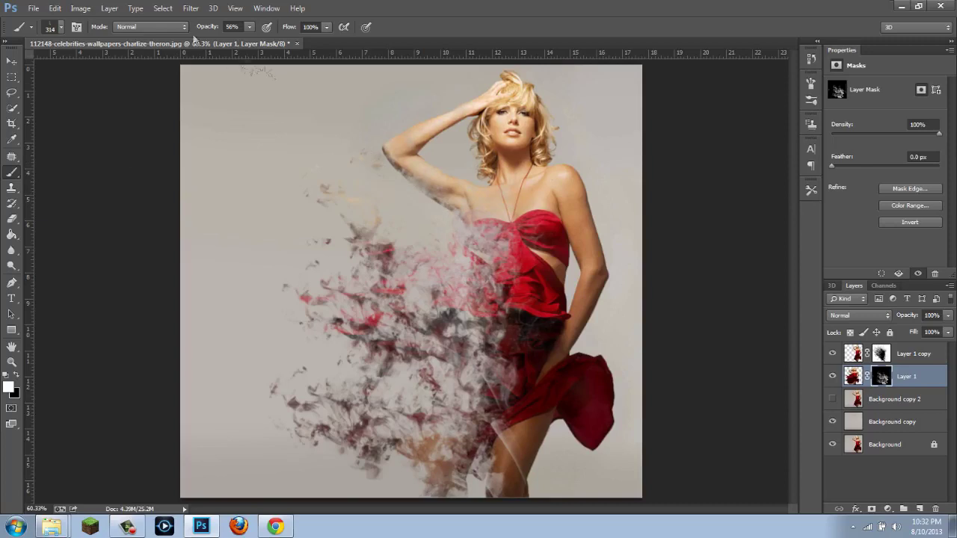
Review the particle tips in the Brush Preset picker for fainter strokes near the arm.
left_click(63, 31)
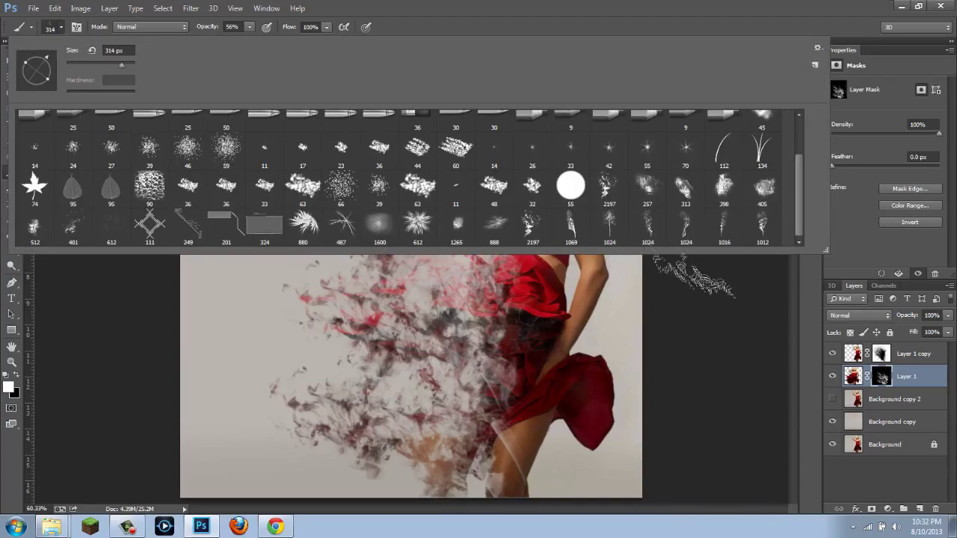
key("Return")
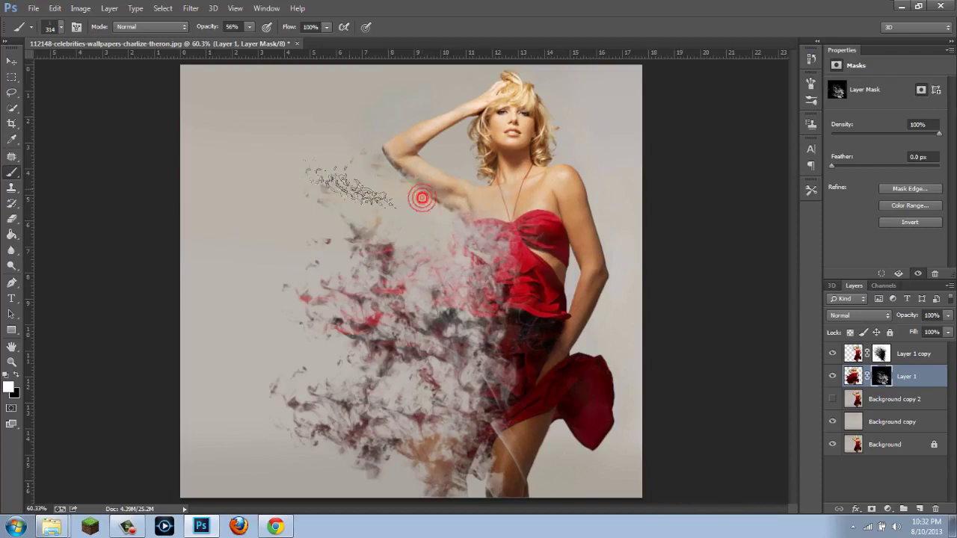